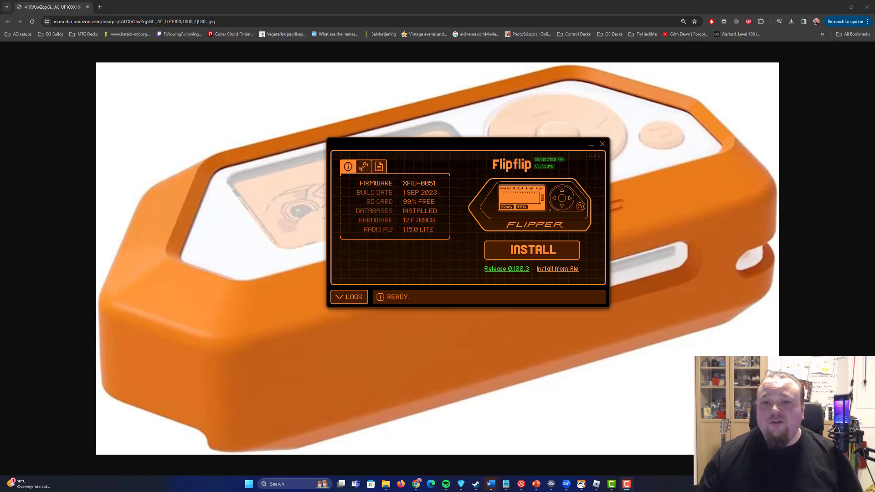
Reposition qFlipper, then search Google for qflipper and open the flipperzero.one/update page.
left_click_drag(478, 151, 445, 169)
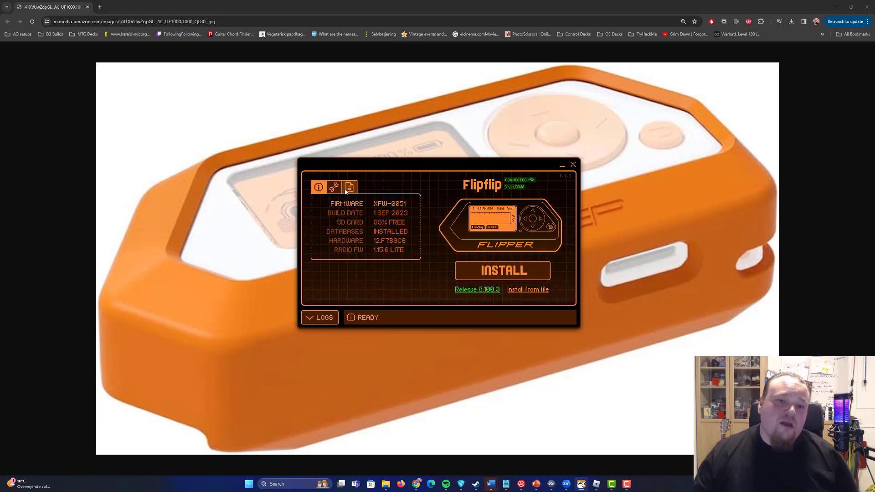
mouse_move(466, 164)
left_mouse_down()
mouse_move(494, 147)
mouse_move(480, 159)
left_mouse_up()
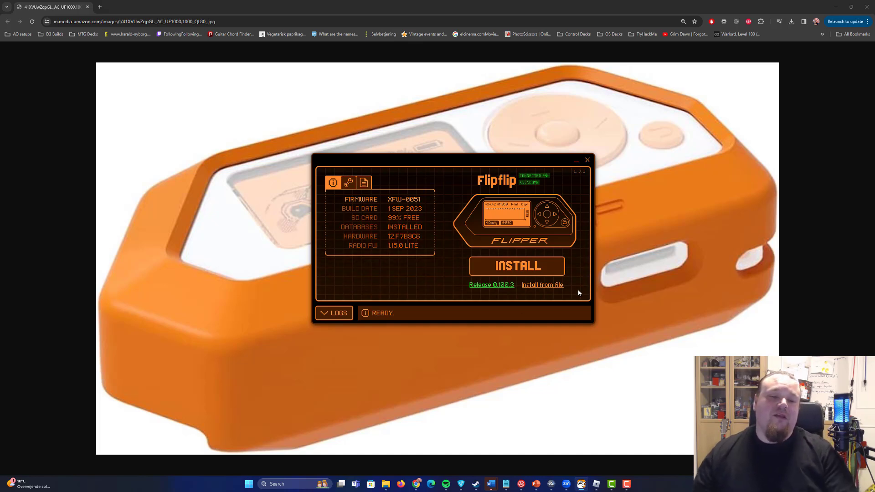
left_click(99, 6)
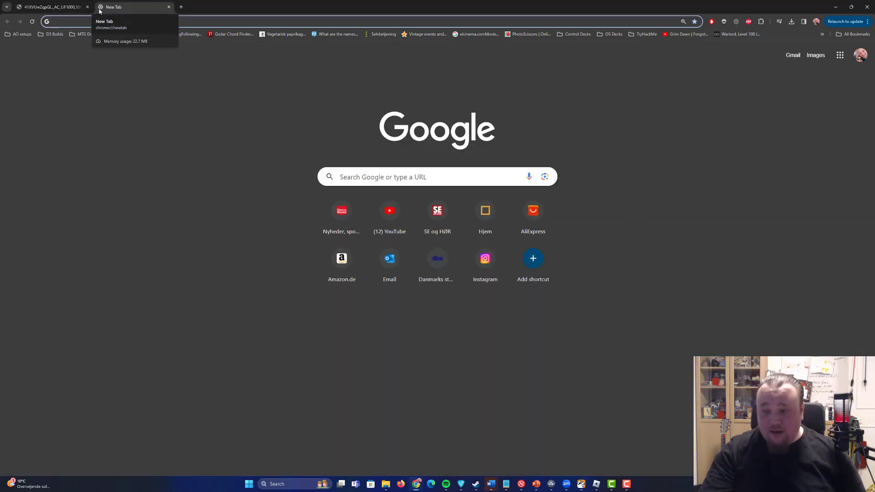
type("qflippe")
key("Return")
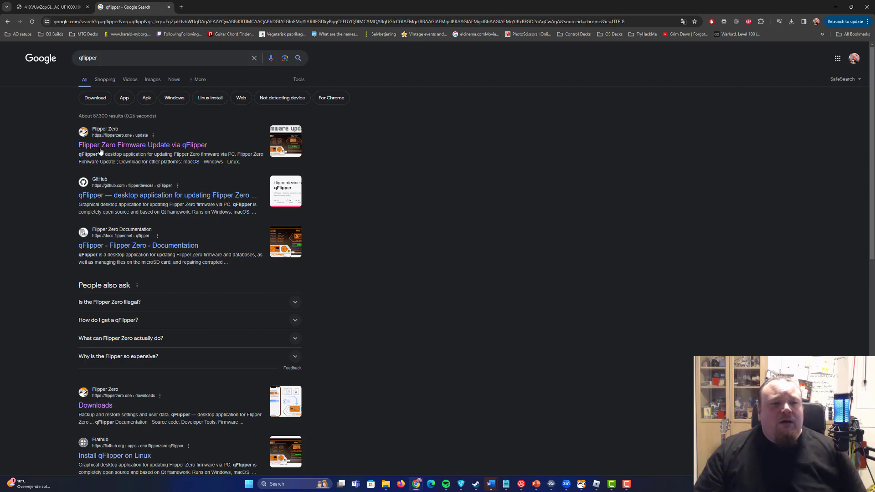
left_click(169, 144)
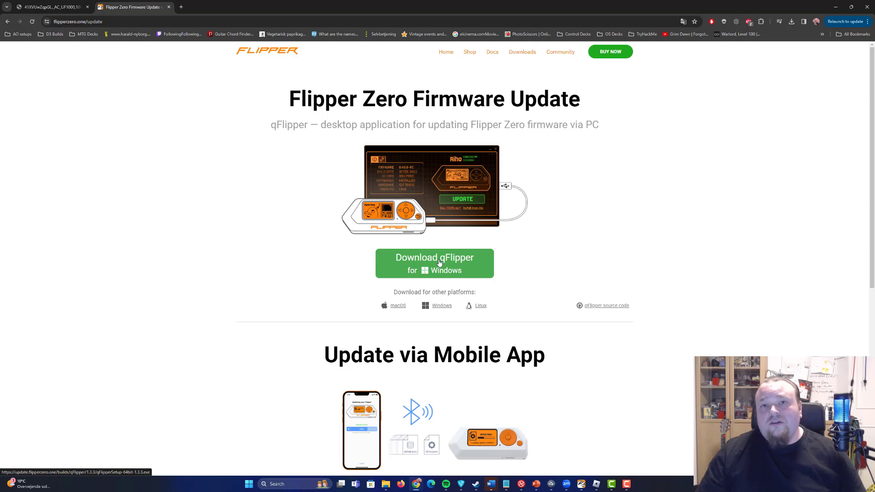
Bring qFlipper to the front and shift its window slightly up and left.
left_click(580, 484)
left_click_drag(494, 160, 480, 152)
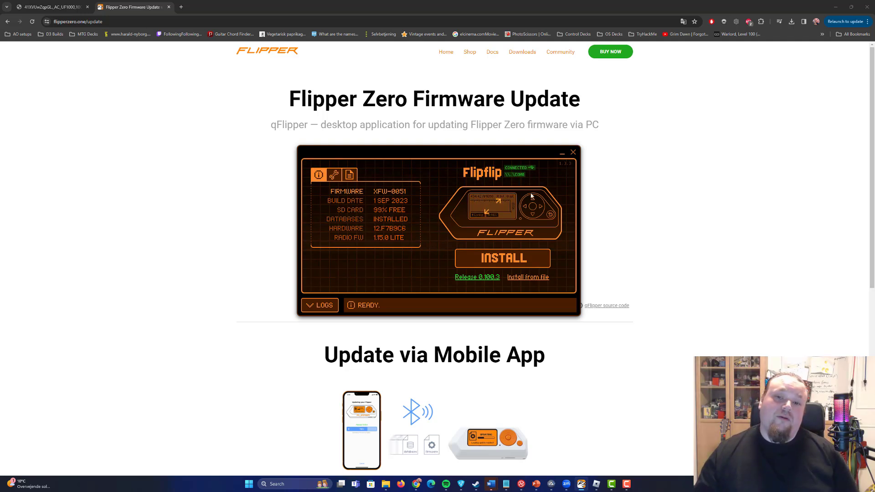
Open the enlarged live Flipper screen and press Back three times to reach the desktop.
left_click(495, 206)
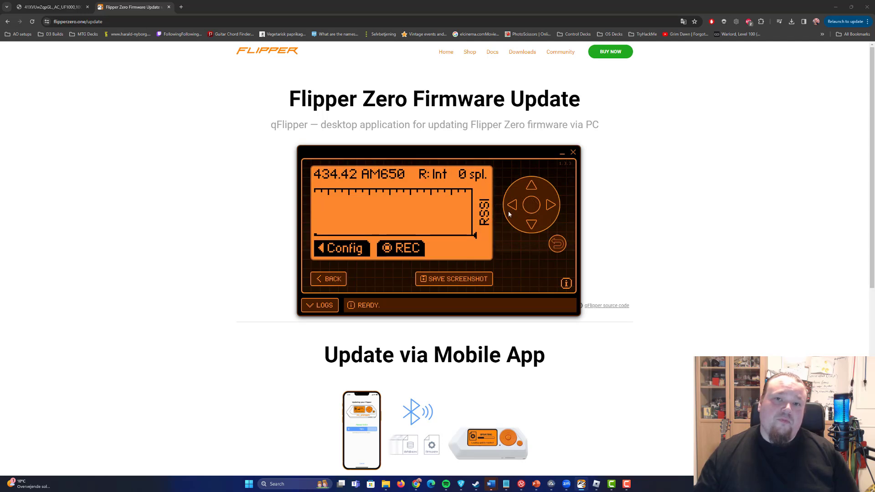
left_click(556, 243)
left_click(557, 243)
left_click(557, 244)
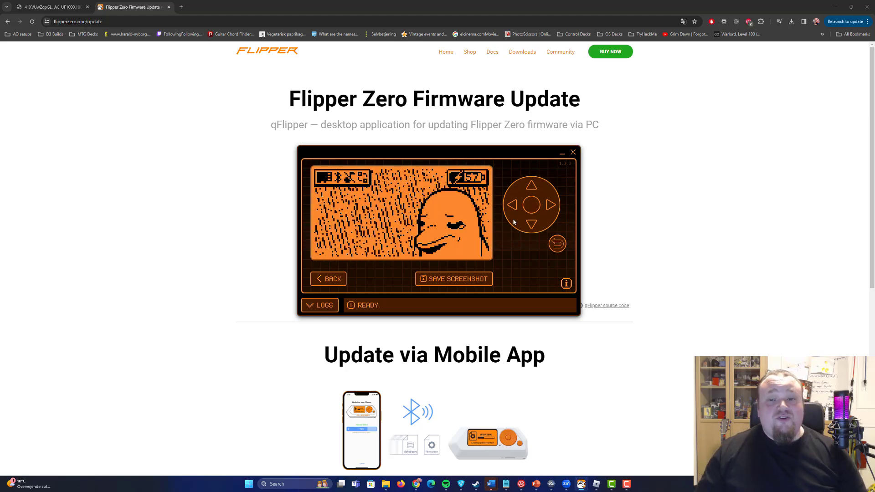
Open the Flipper's main menu and move the selection across the apps to Infrared.
left_click(532, 205)
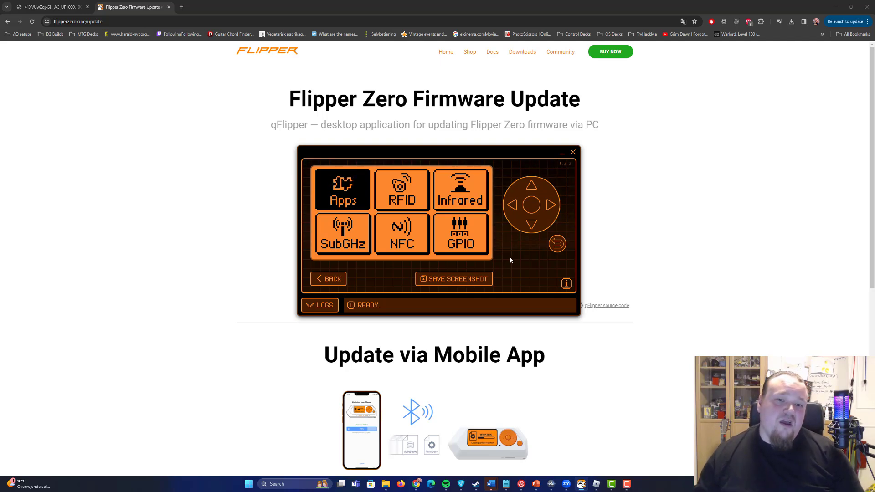
left_click(550, 206)
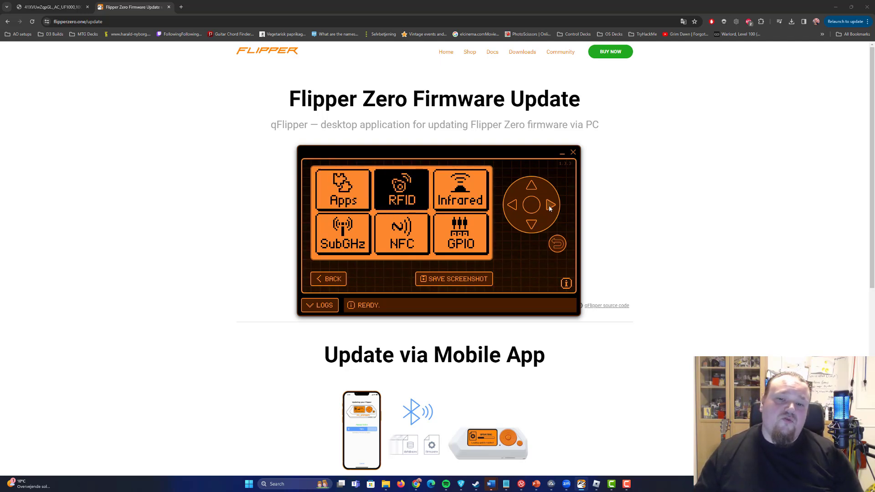
left_click(550, 206)
left_click(549, 206)
left_click(550, 206)
left_click(550, 206)
key("Left")
key("Left")
key("Left")
key("Left")
key("Right")
key("Right")
key("Right")
key("Left")
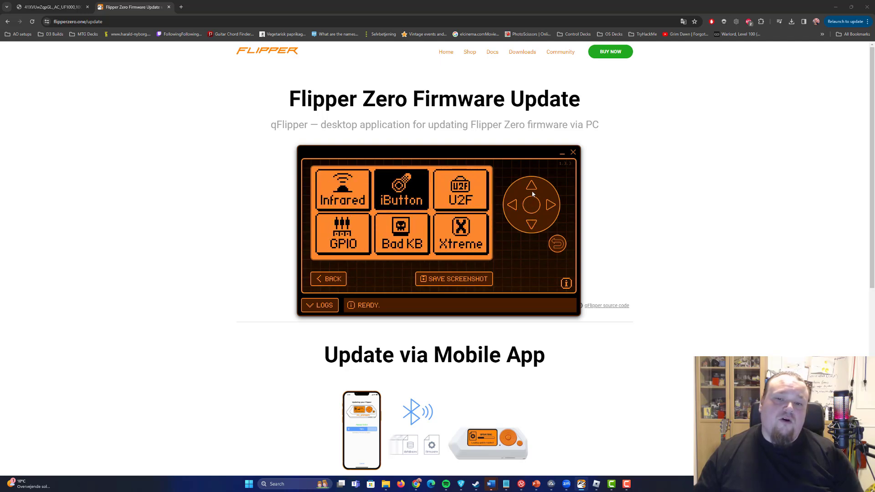
left_click(532, 223)
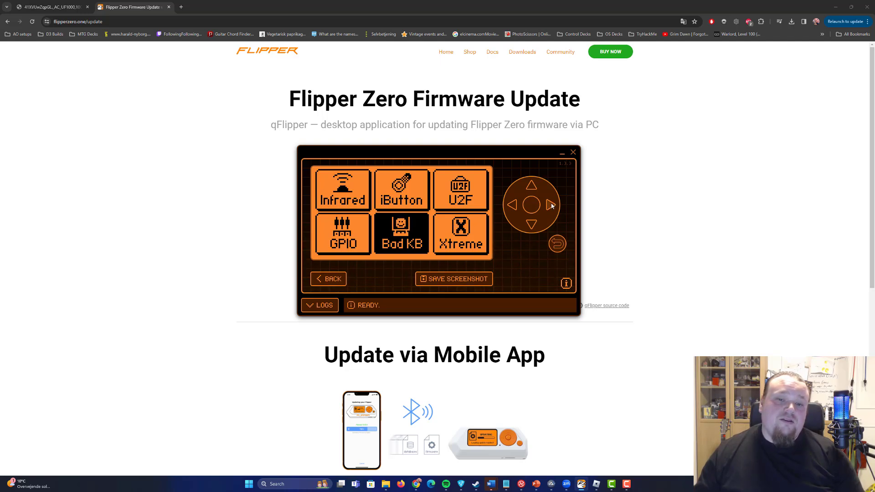
left_click(511, 206)
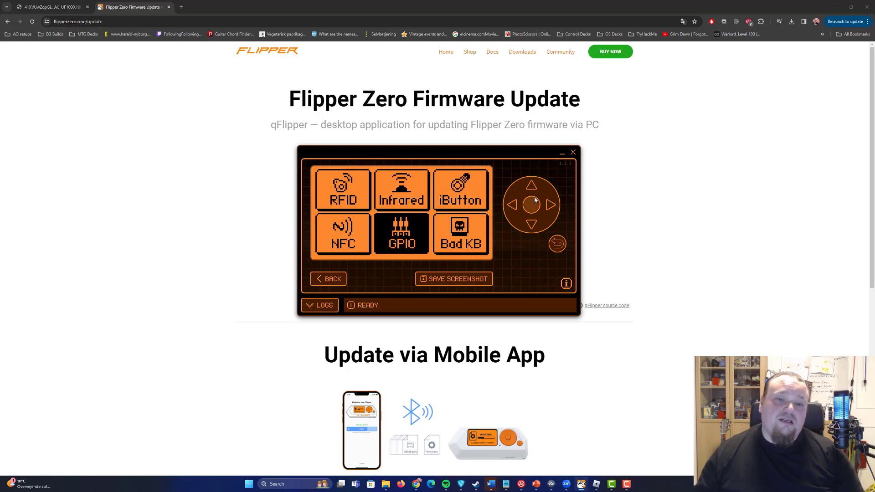
left_click(532, 190)
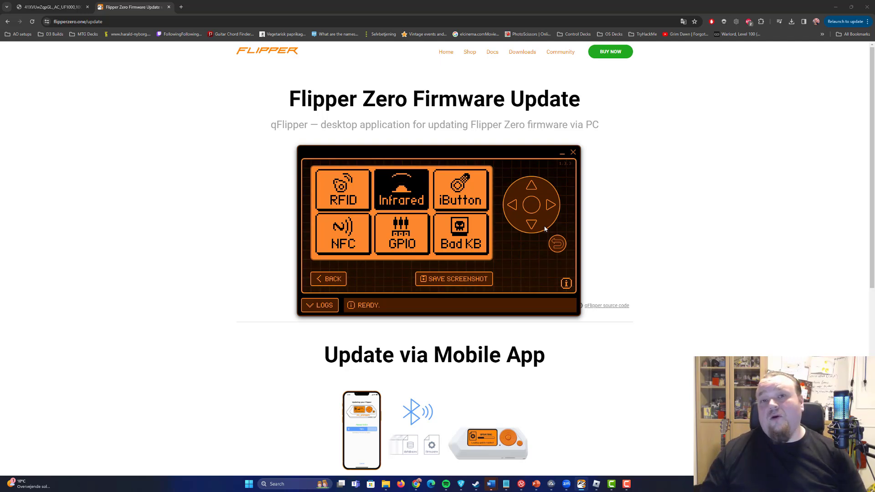
Open Infrared and browse the Universal Remotes categories from TVs down to Projectors.
left_click(530, 207)
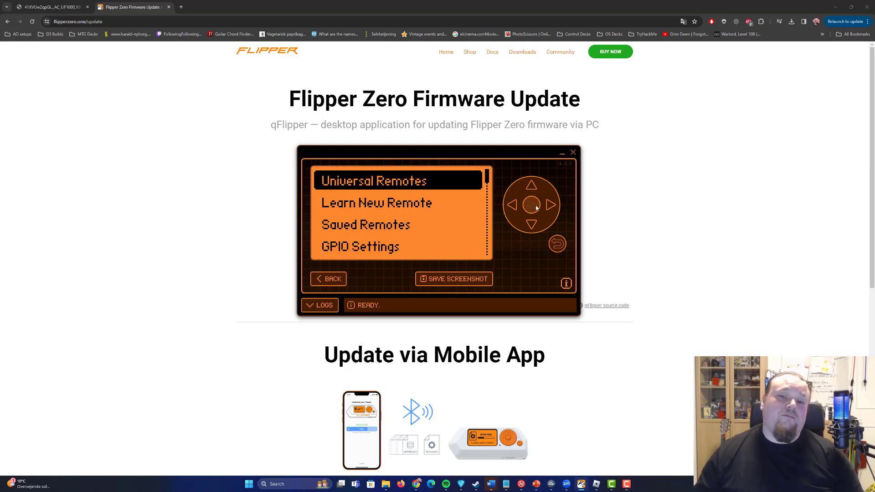
left_click(530, 205)
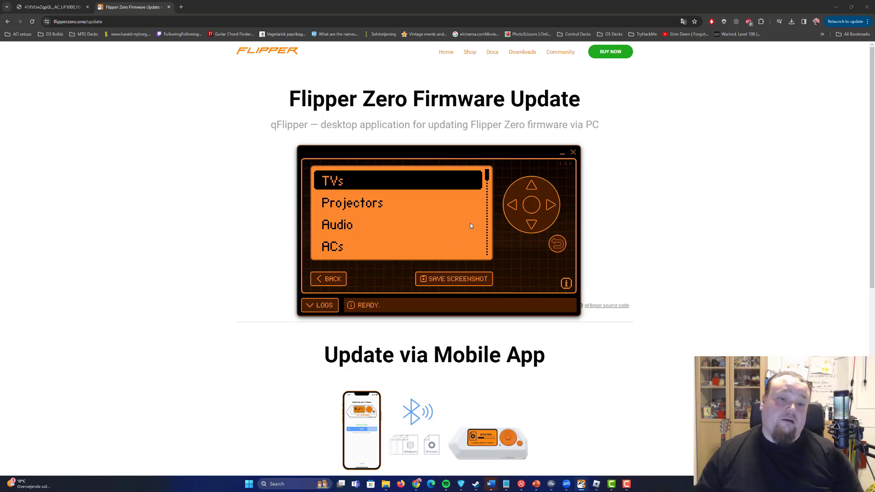
left_click(531, 205)
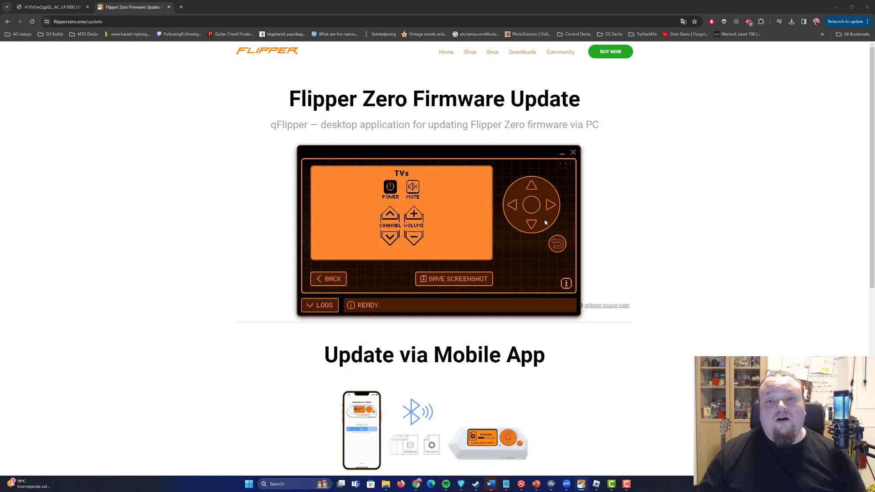
left_click(557, 246)
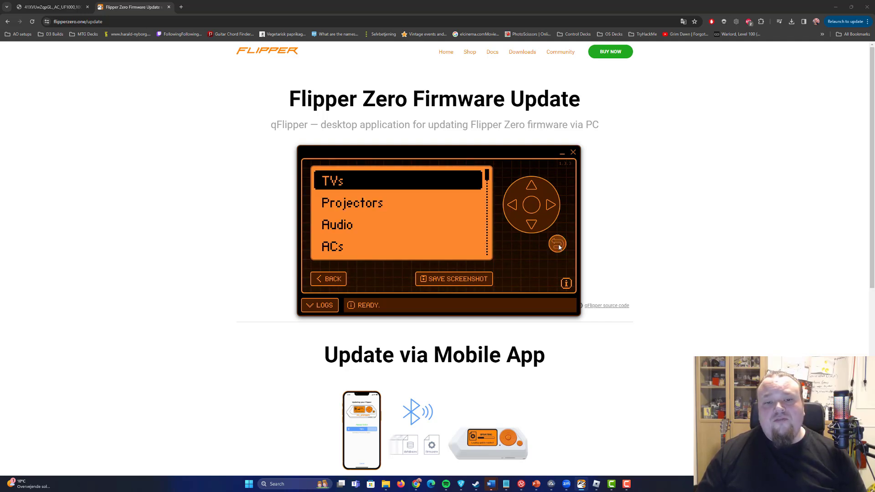
left_click(530, 225)
left_click(530, 226)
left_click(530, 226)
left_click(529, 227)
left_click(529, 226)
left_click(530, 226)
left_click(529, 226)
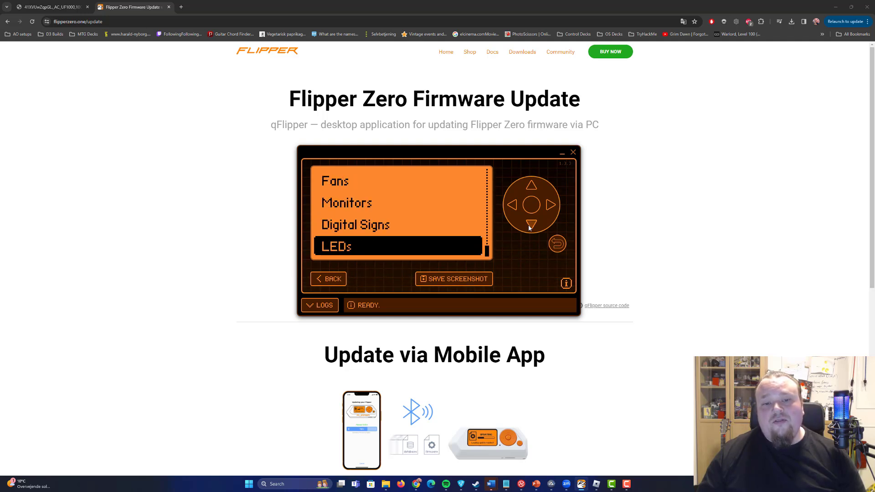
left_click(529, 226)
left_click(529, 226)
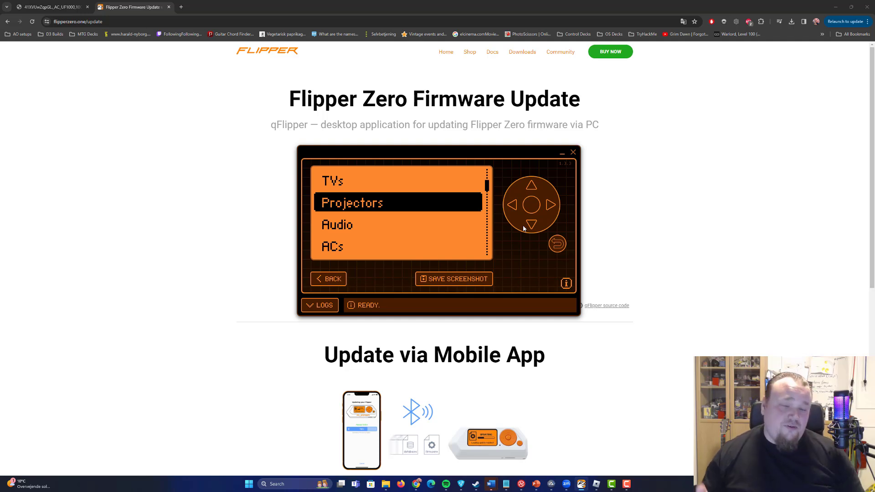
Return to the Infrared menu and start Learn New Remote to capture the signal.
left_click(561, 248)
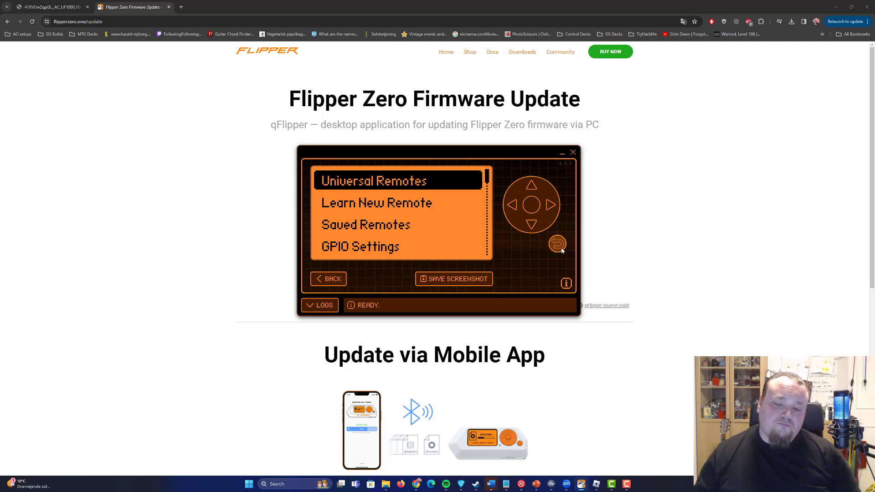
left_click(532, 224)
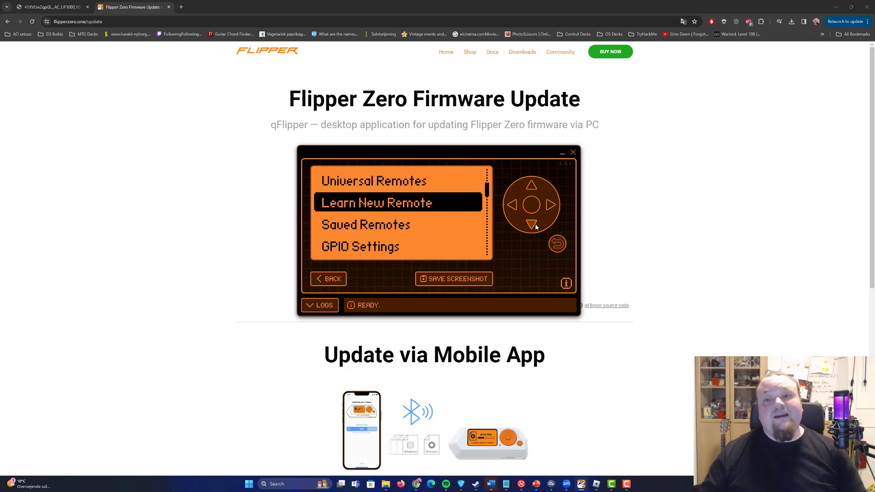
left_click(531, 207)
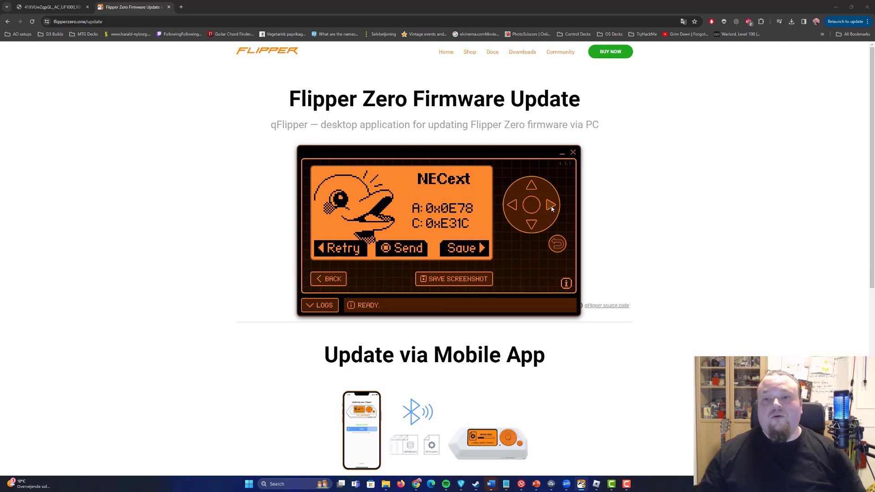
left_click(551, 204)
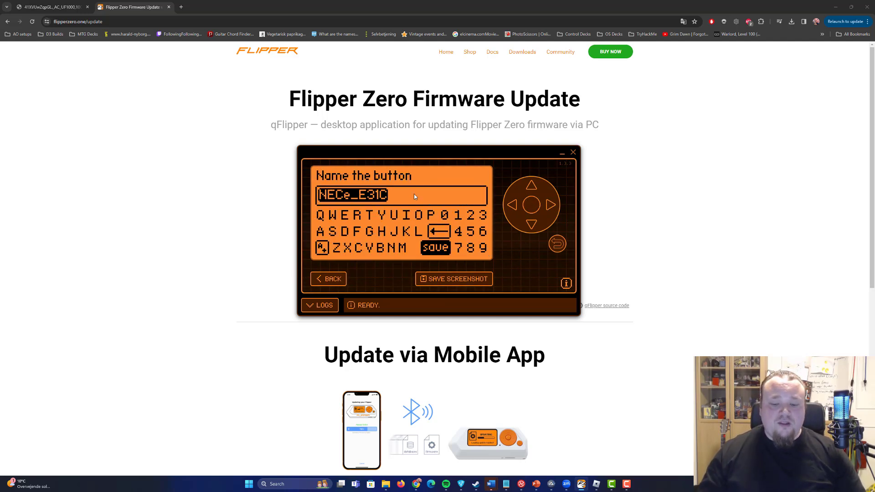
left_click(556, 244)
left_click(550, 205)
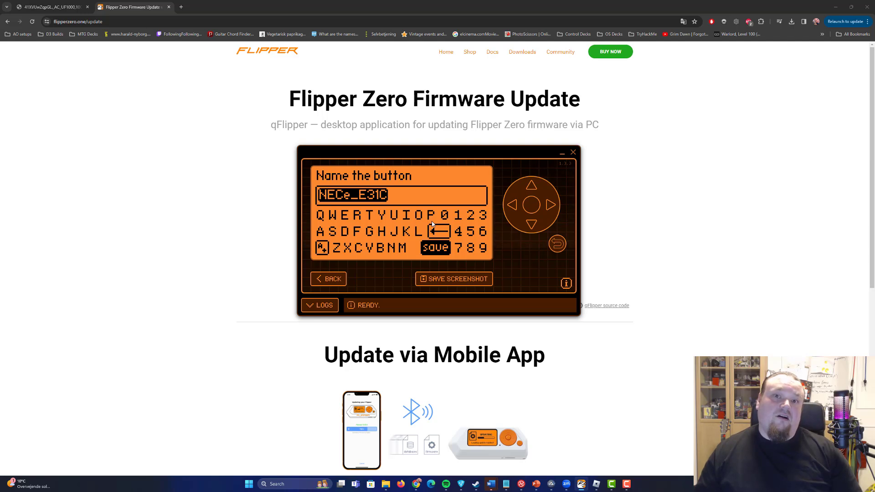
left_click(557, 244)
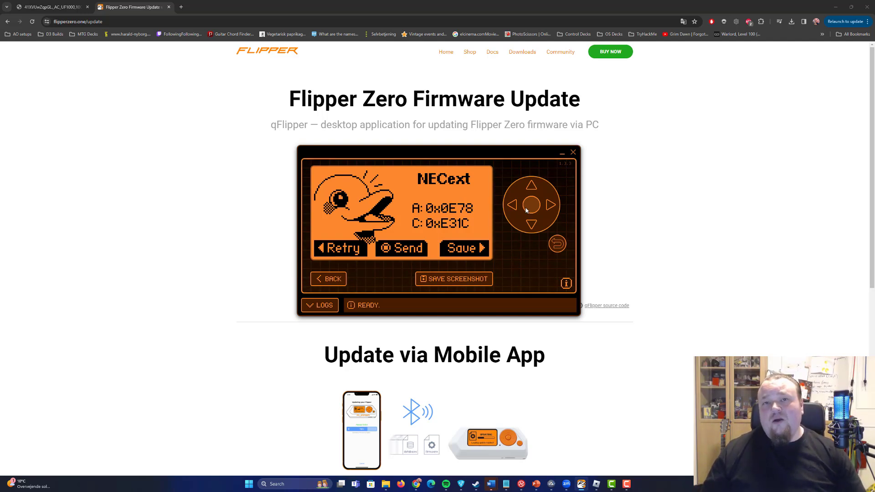
Discard the captured signal, exit the Infrared app, and move the menu selection one left.
left_click(558, 244)
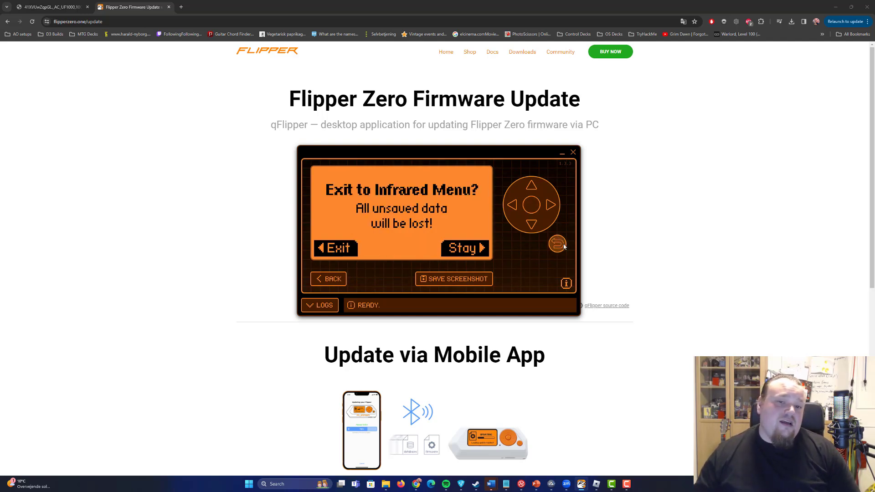
left_click(512, 205)
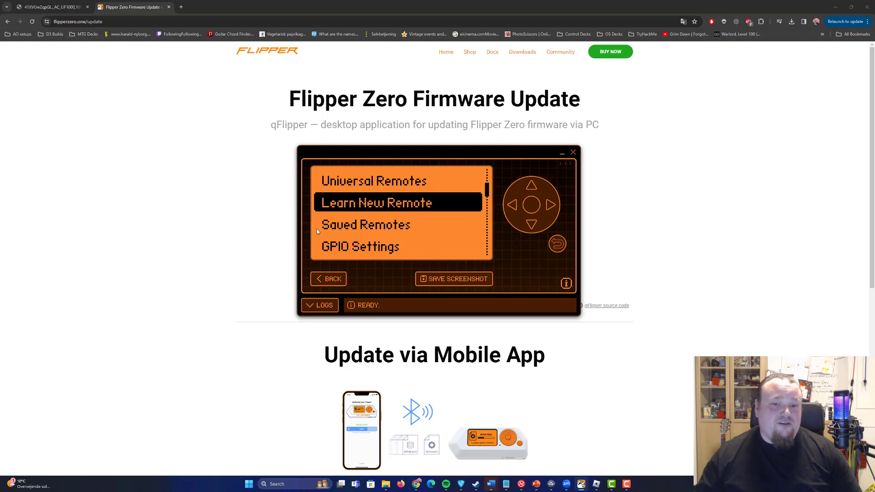
left_click(556, 245)
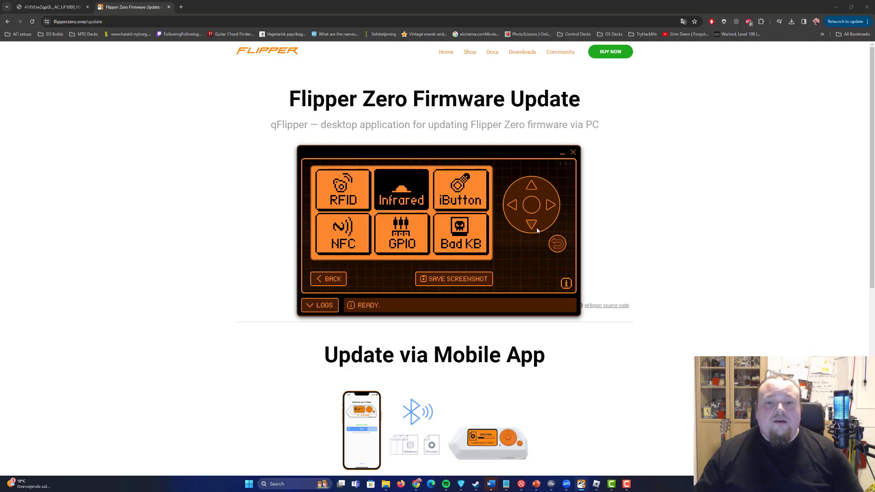
left_click(512, 204)
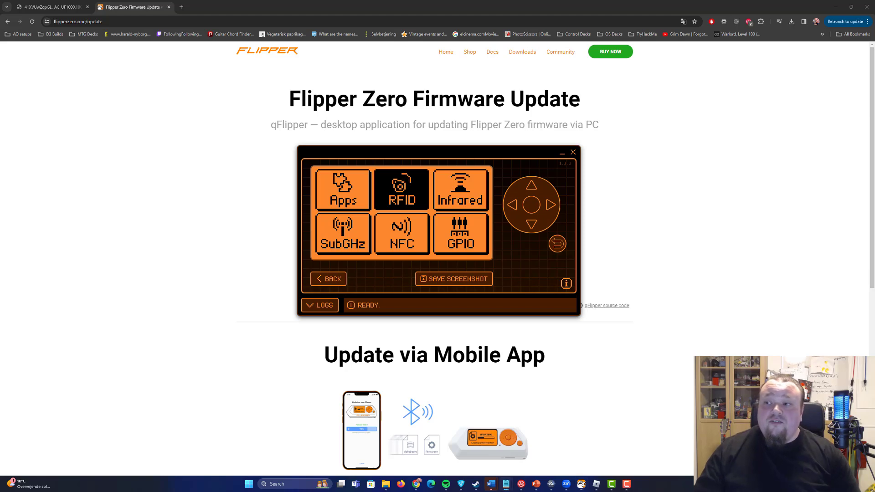
Open flipper-xtre.me in a new tab and scroll to the firmware comparison table.
left_click(181, 7)
type("https://flipper-xtre.me/")
key("Return")
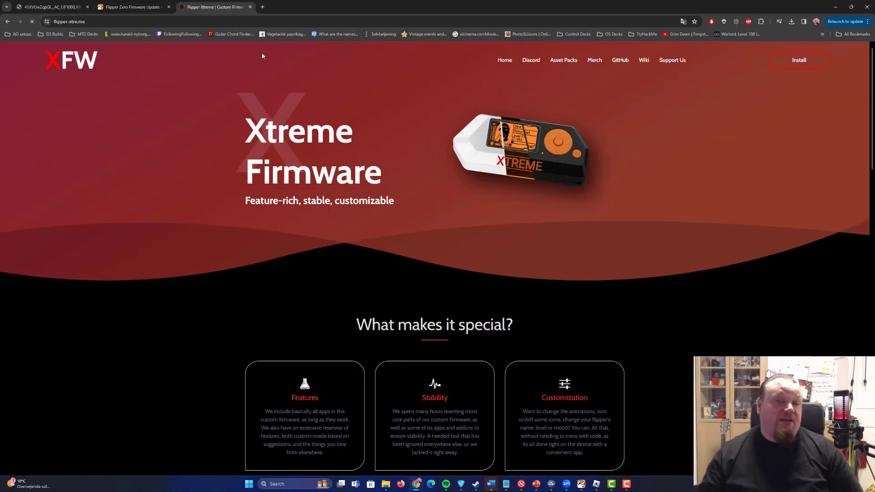
scroll(457, 272, "down", 4)
scroll(460, 271, "down", 8)
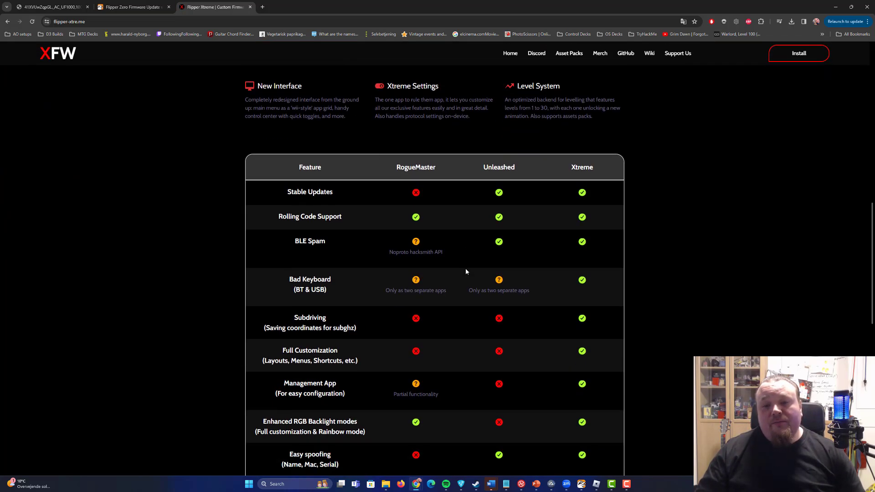
scroll(412, 175, "down", 1)
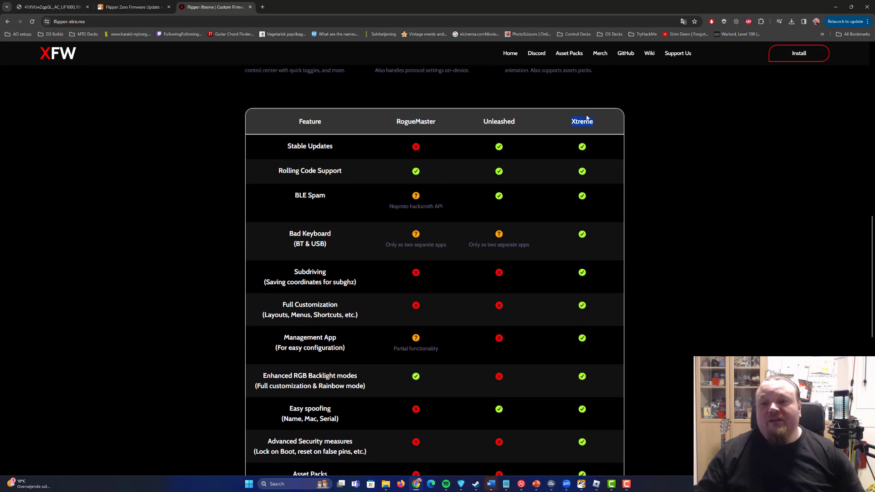
scroll(592, 137, "down", 1)
scroll(592, 137, "down", 5)
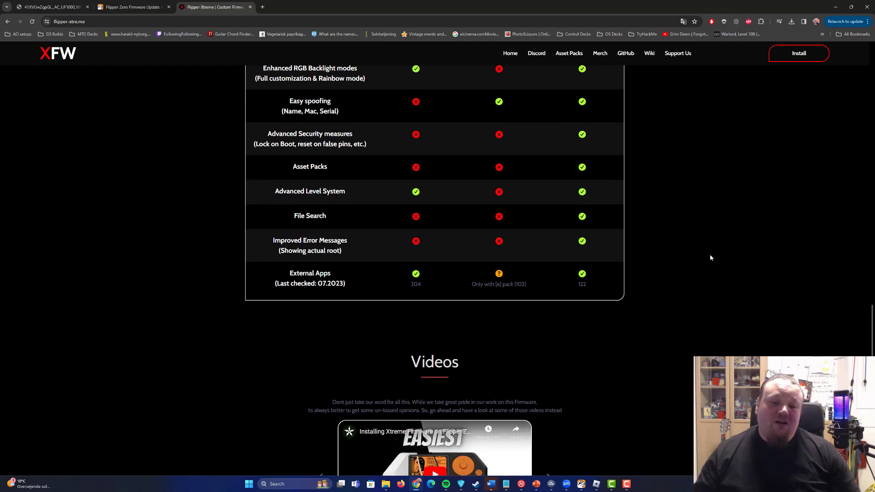
scroll(706, 255, "up", 4)
scroll(701, 254, "up", 1)
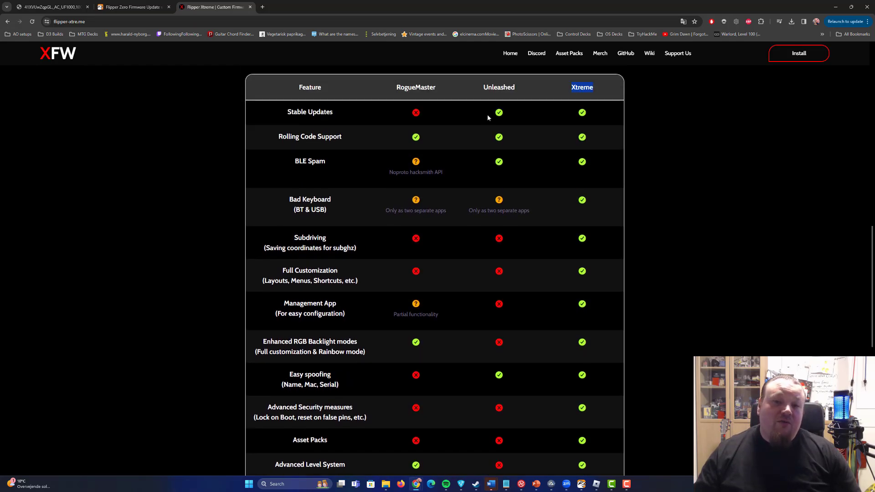
Review the table, highlighting Unleashed, Xtreme, BLE Spam and Bad Keyboard entries.
double_click(498, 93)
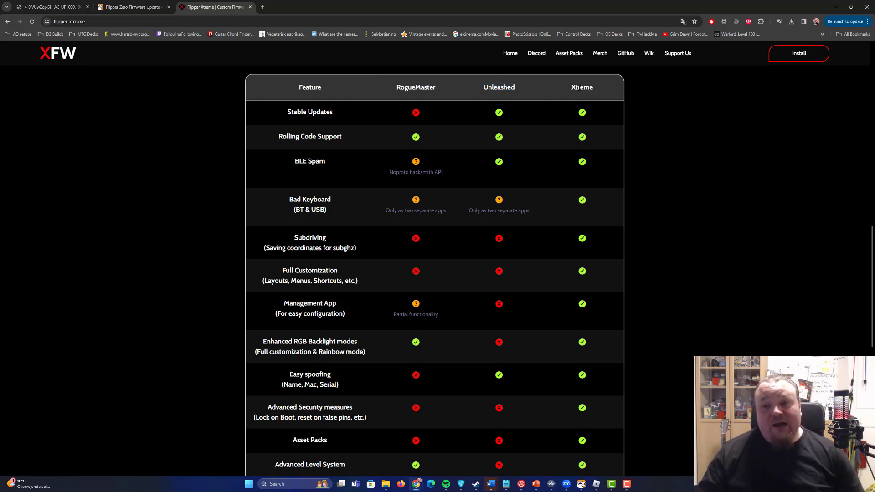
double_click(582, 87)
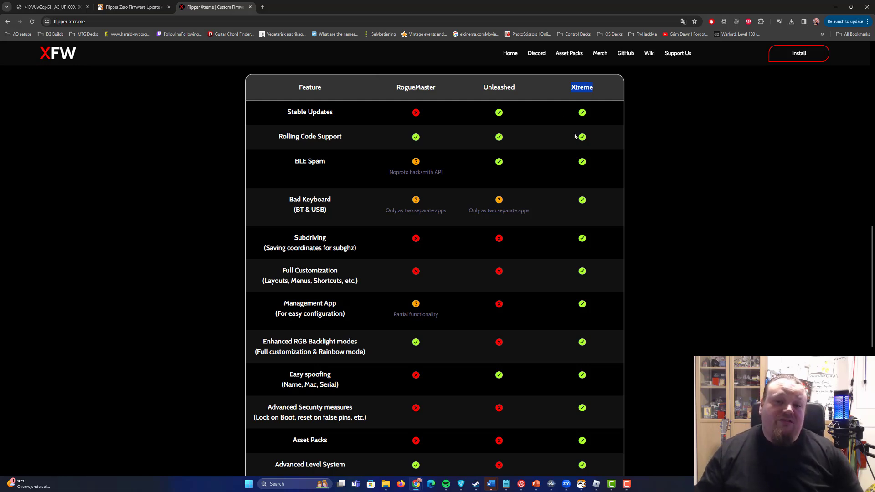
left_click_drag(273, 169, 336, 165)
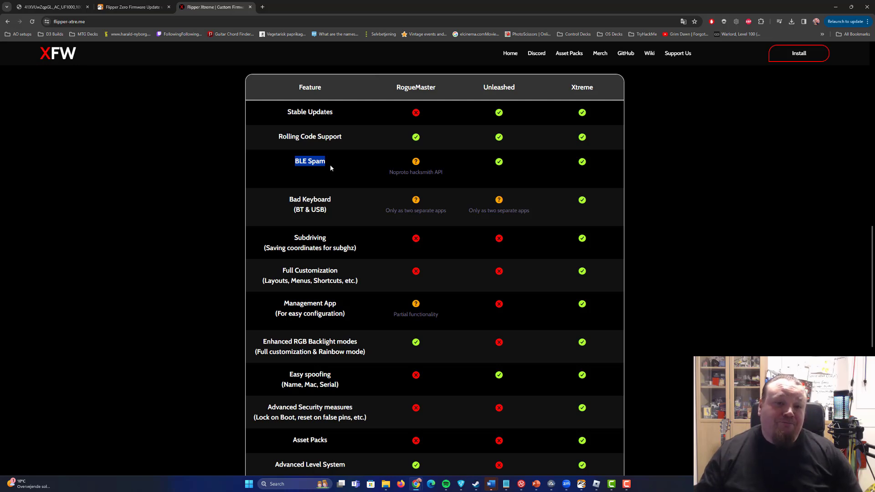
left_click(330, 168)
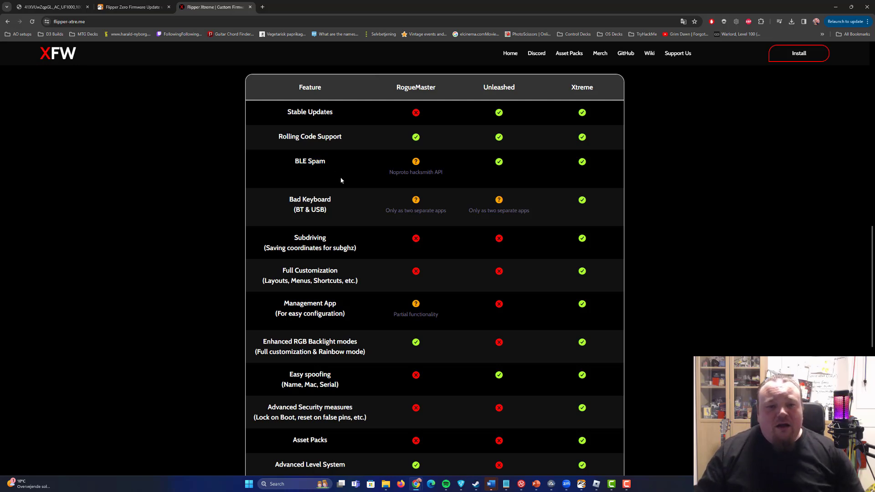
scroll(340, 177, "down", 1)
left_click_drag(286, 166, 339, 163)
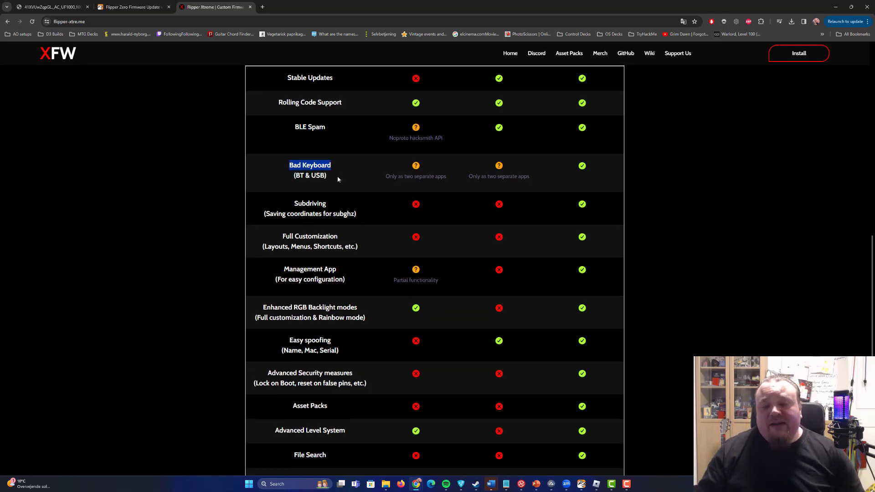
left_click(337, 178)
scroll(364, 223, "down", 2)
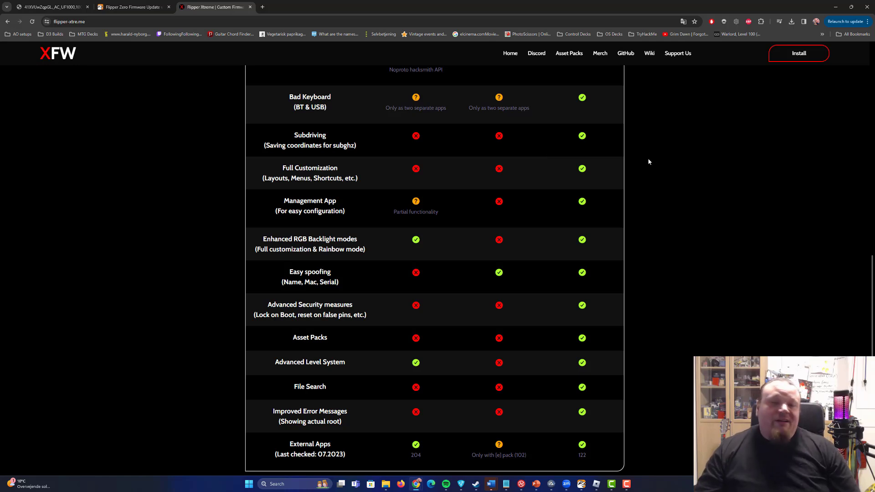
scroll(673, 161, "up", 2)
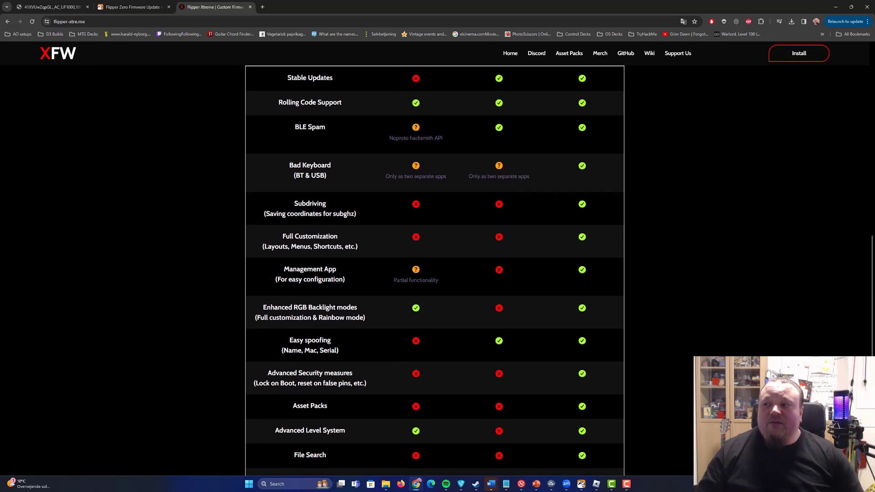
key("alt+Tab")
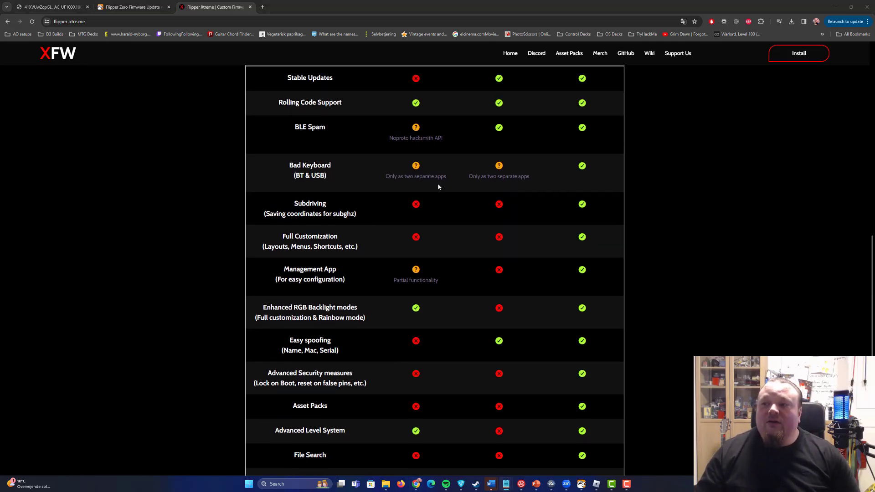
Open the README Install section, zoom in, and expand/collapse the qFlipper Package (.tgz) option.
left_click(790, 55)
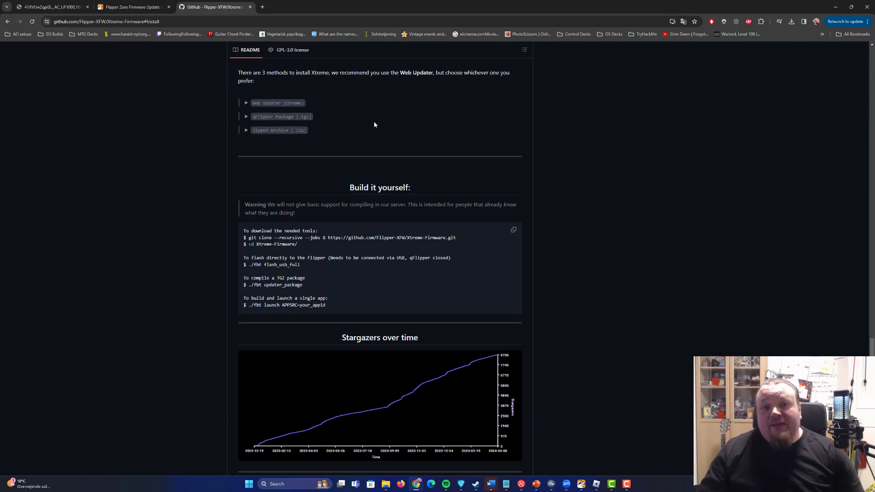
scroll(376, 123, "up", 2)
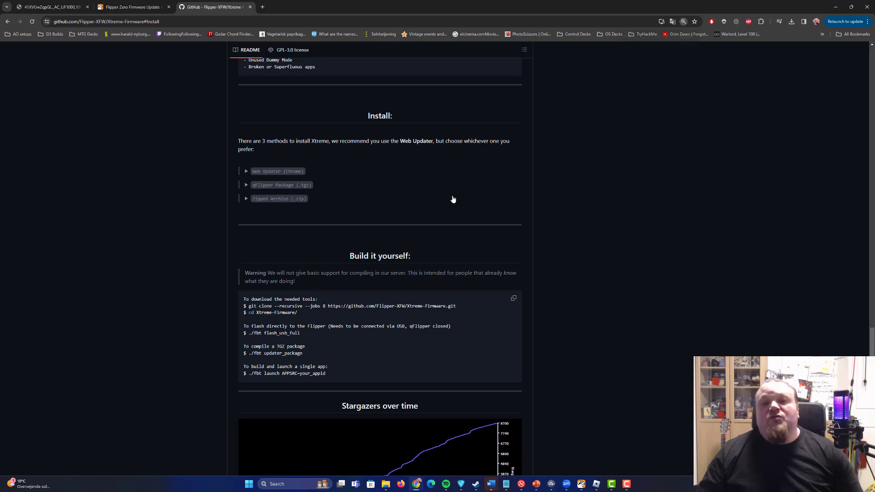
key("ctrl+plus")
key("ctrl+plus")
key("ctrl+plus")
key("ctrl+plus")
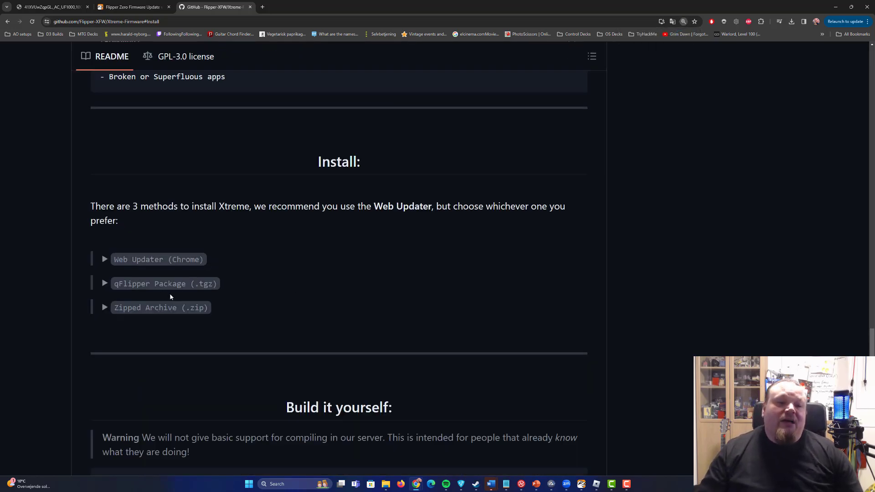
left_click_drag(223, 311, 107, 315)
left_click(106, 316)
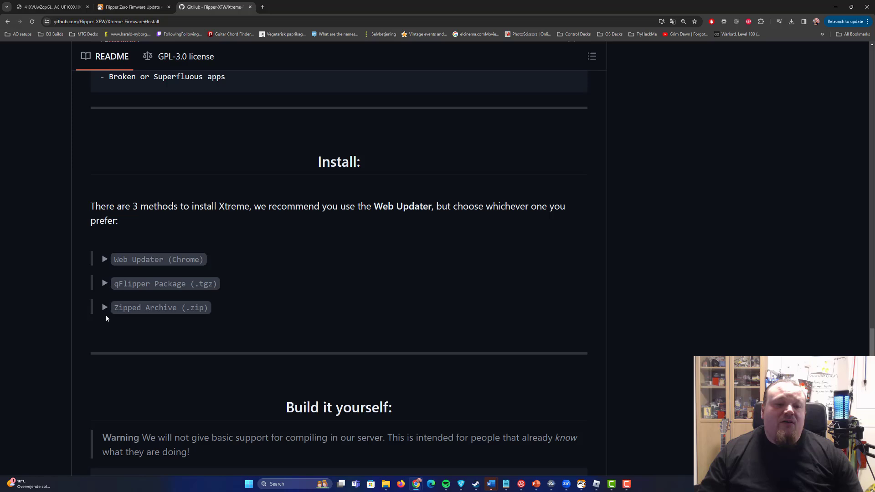
left_click_drag(242, 285, 117, 289)
left_click(252, 287)
left_click(252, 287)
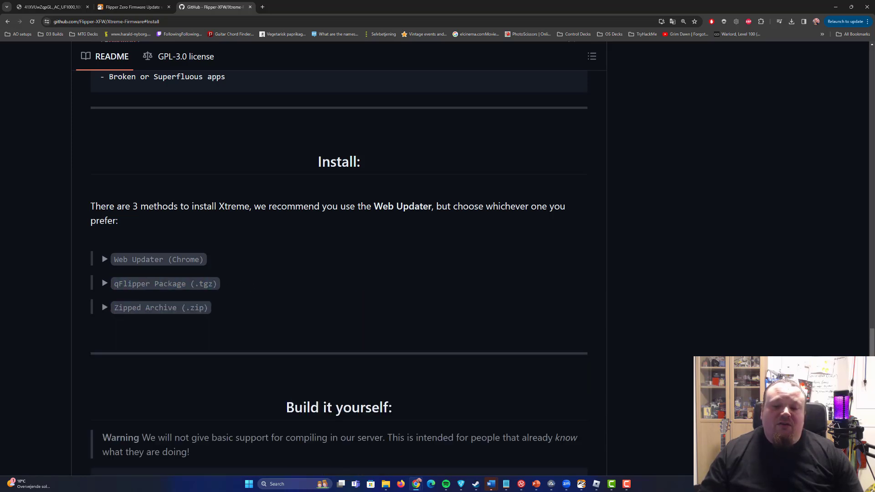
left_click(581, 483)
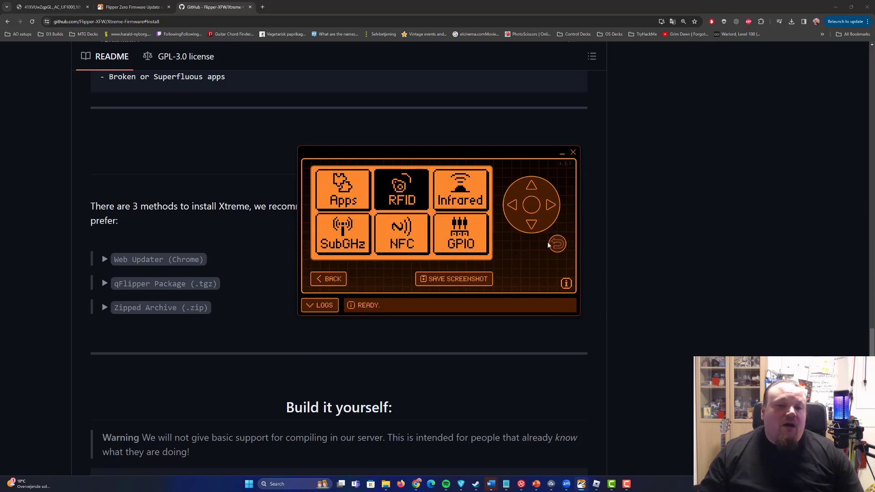
Back out of the live screen to the device info page and cancel Install from file.
left_click(559, 247)
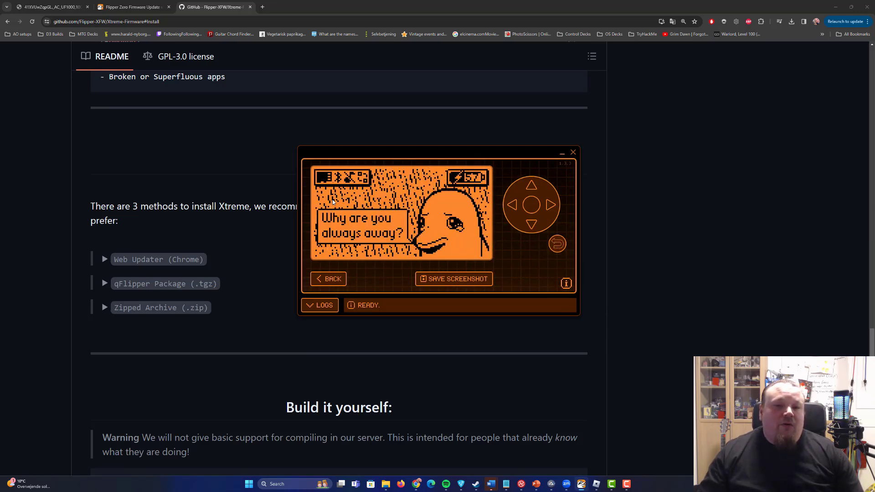
left_click(329, 280)
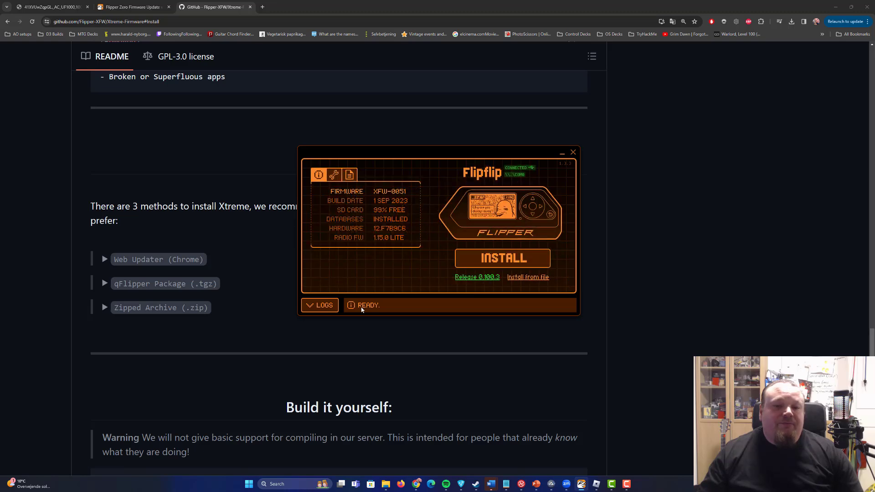
left_click(540, 280)
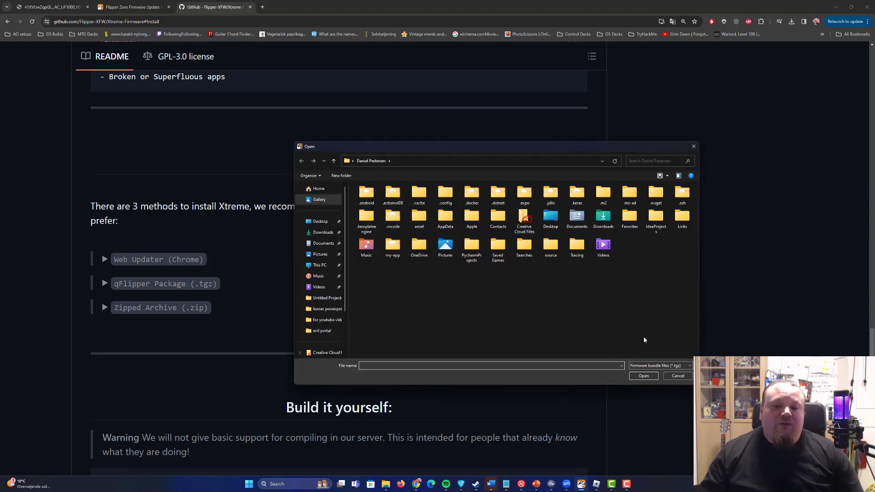
left_click(678, 376)
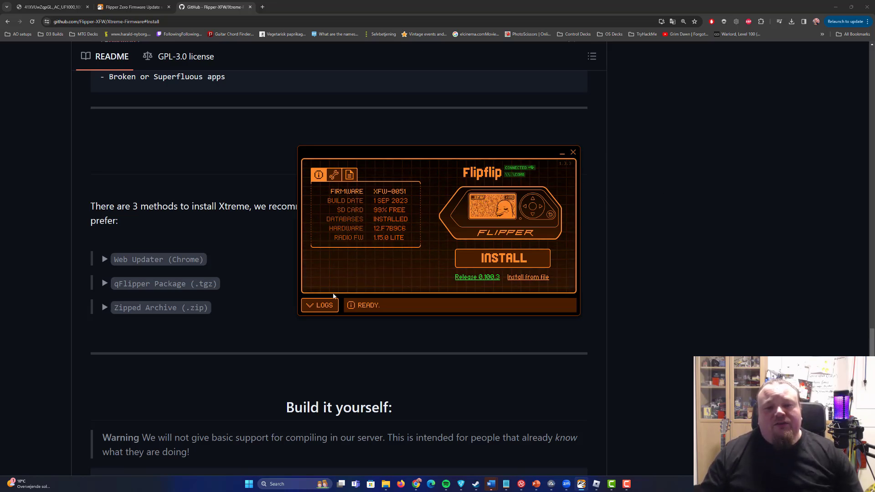
Open the file browser and navigate into the SD Card's infrared folder.
left_click(352, 175)
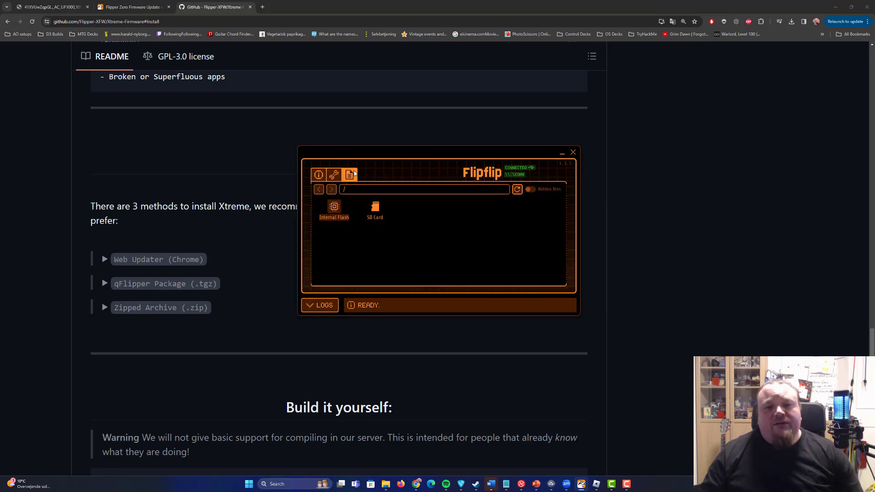
double_click(377, 214)
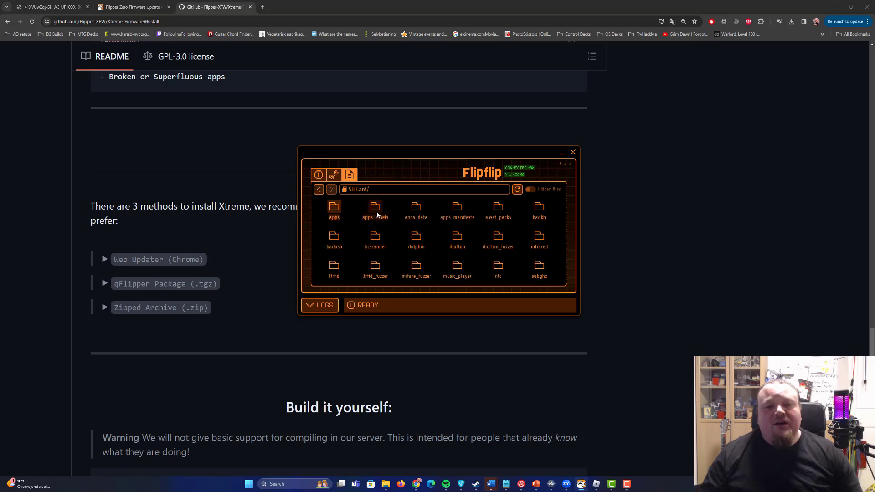
scroll(536, 234, "down", 1)
scroll(538, 239, "up", 1)
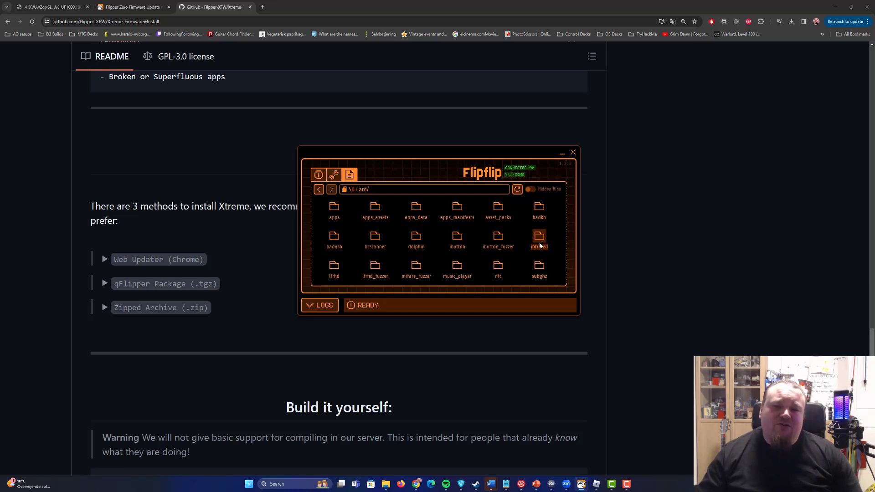
double_click(544, 240)
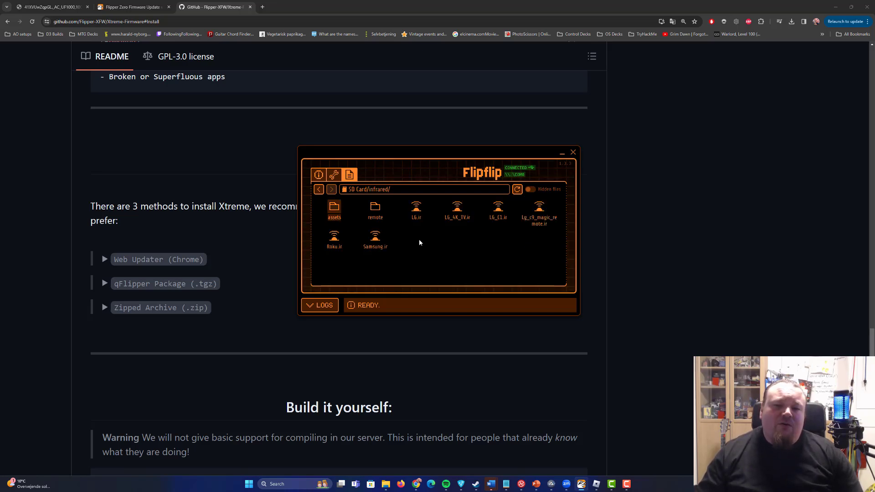
Select LG.ir, LG_C1.ir, Lg_c9_magic_remote.ir and Samsung.ir, peek into remote, then return.
left_click(417, 208)
left_click(501, 212)
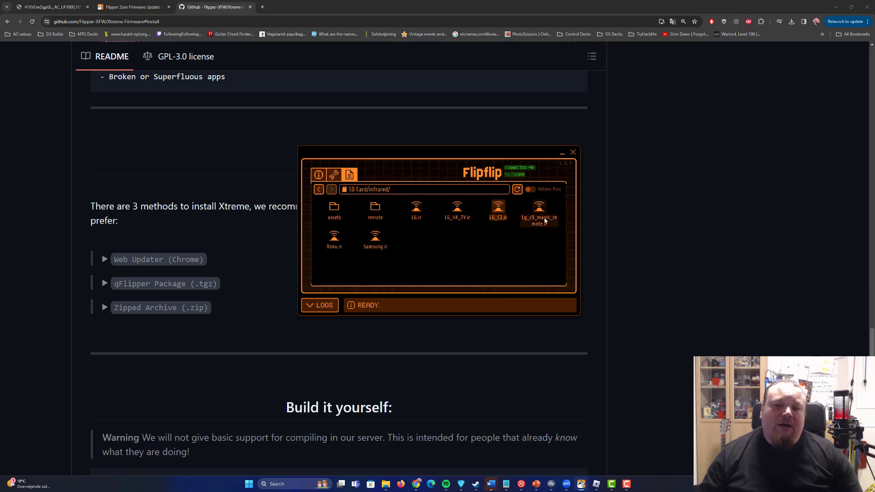
left_click(545, 221)
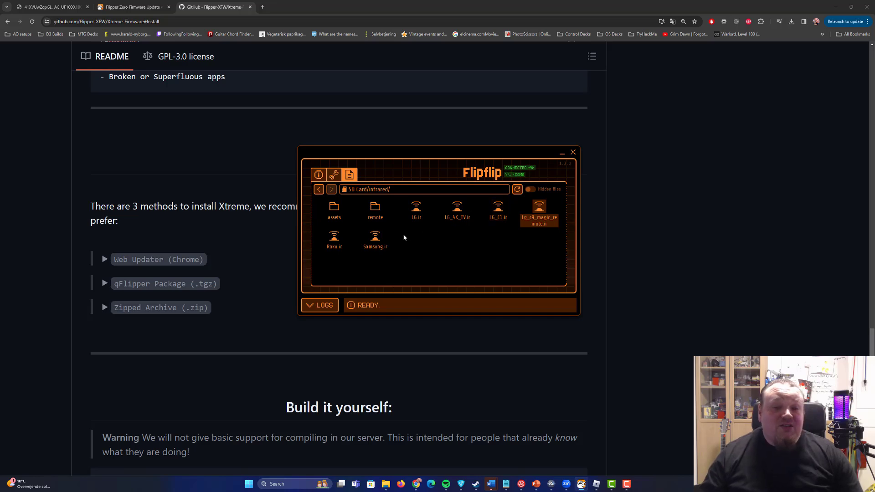
left_click(375, 238)
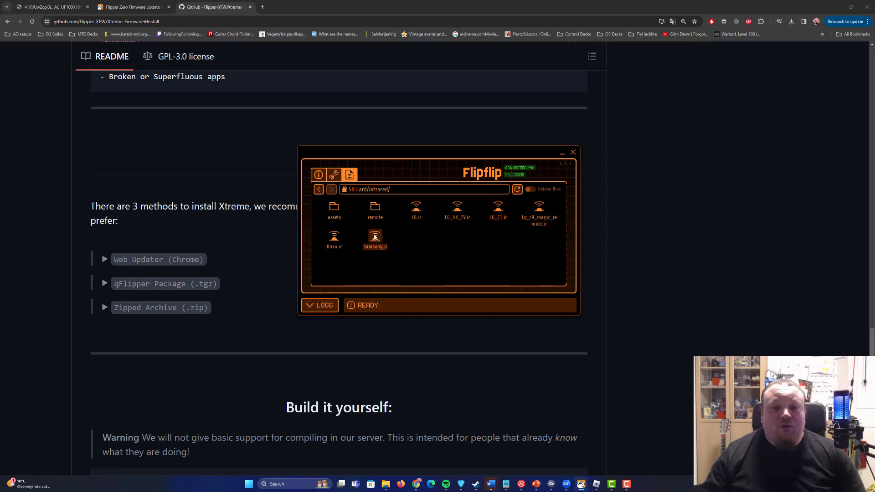
double_click(375, 208)
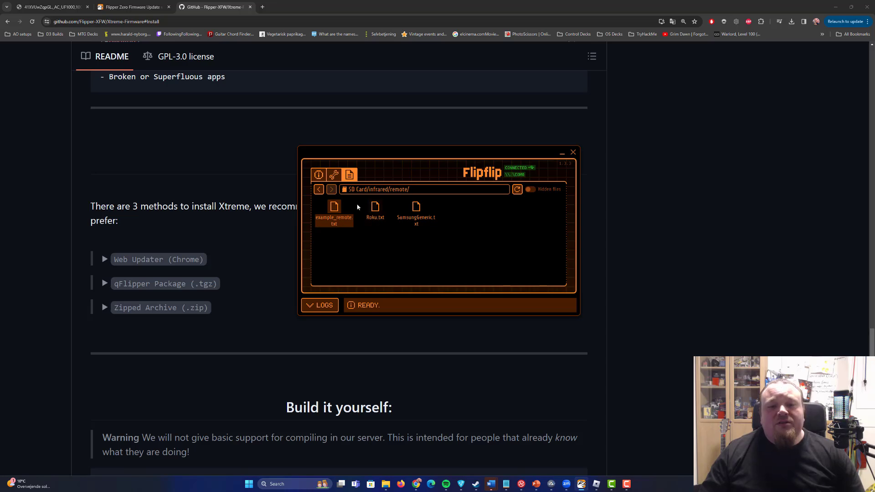
left_click(318, 189)
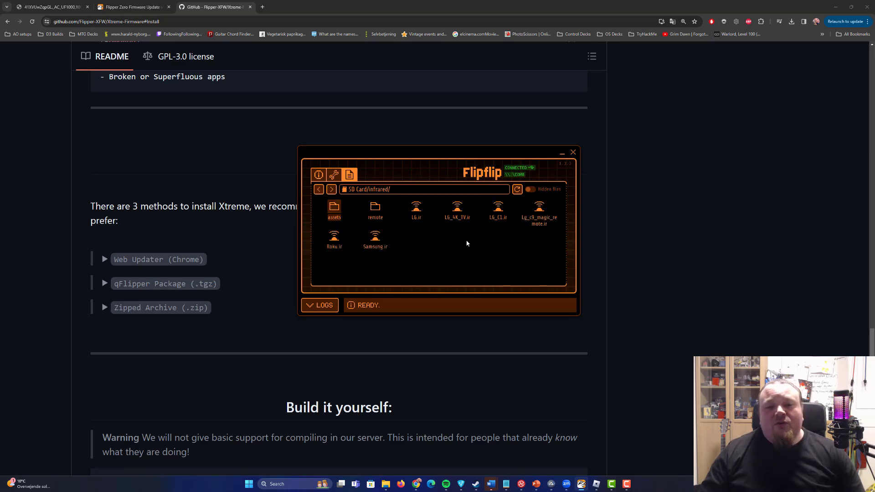
right_click(434, 240)
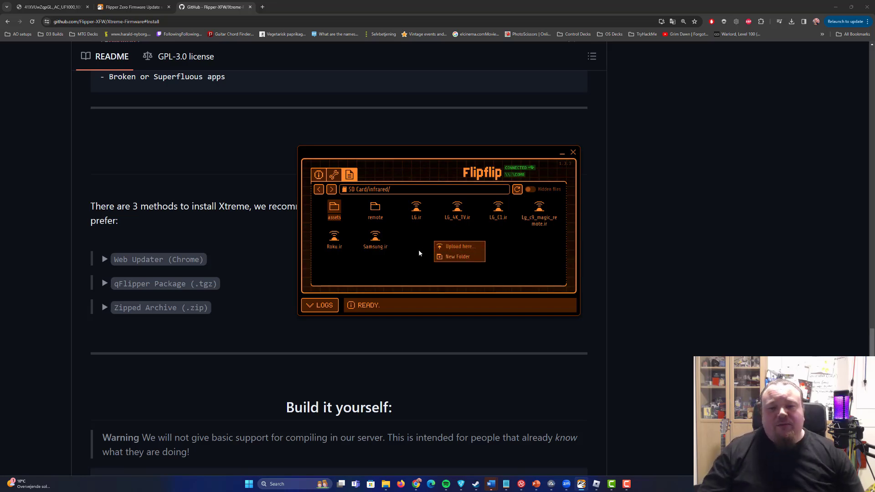
left_click(463, 248)
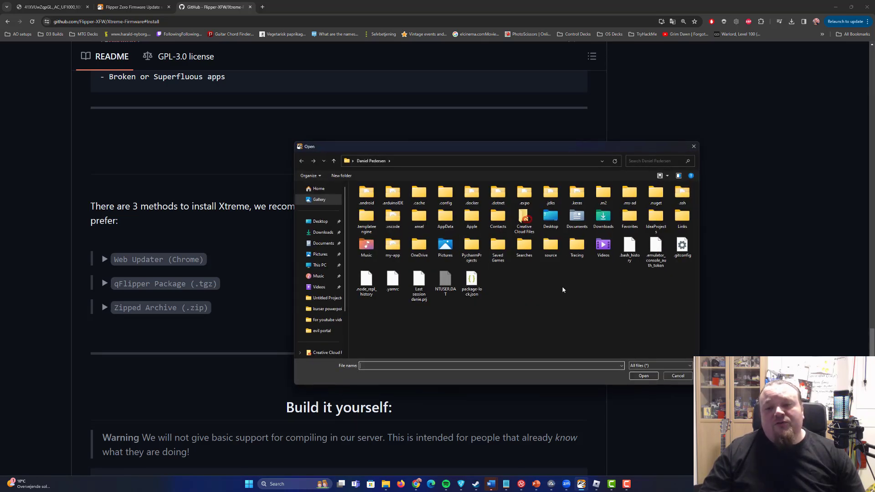
left_click(678, 376)
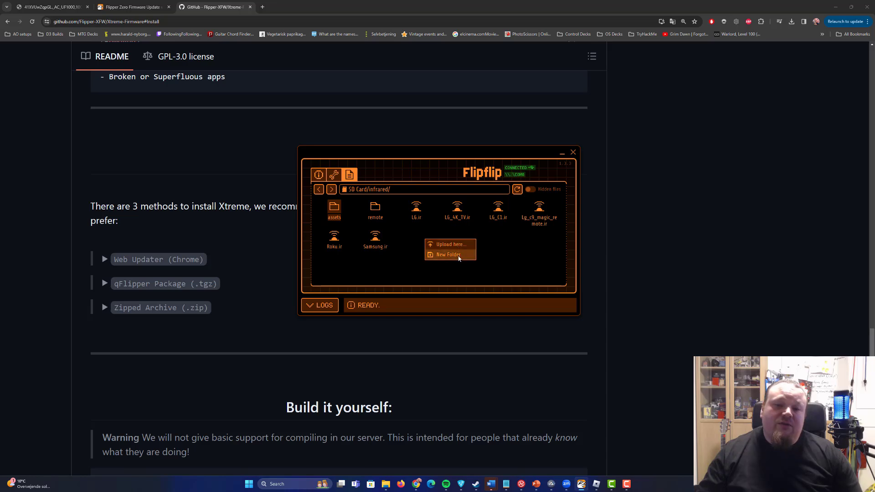
left_click(534, 260)
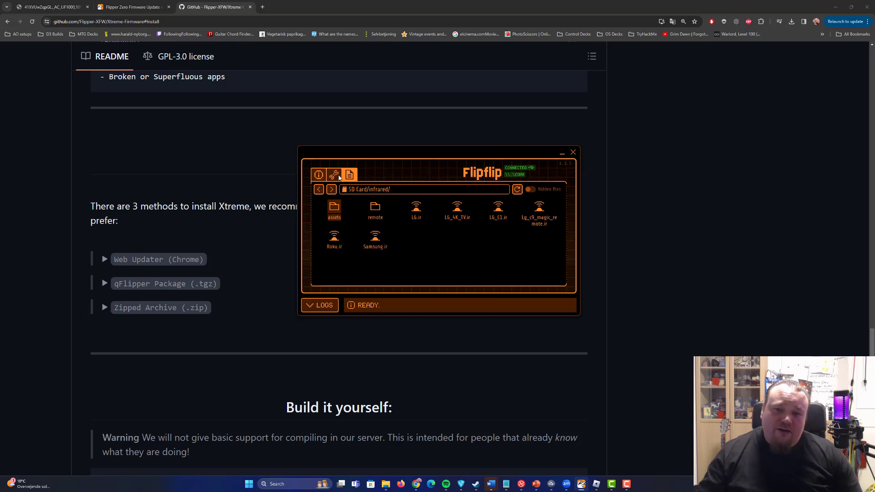
On the Flipper's mirrored screen, go from the main menu to Infrared and open it.
left_click(319, 174)
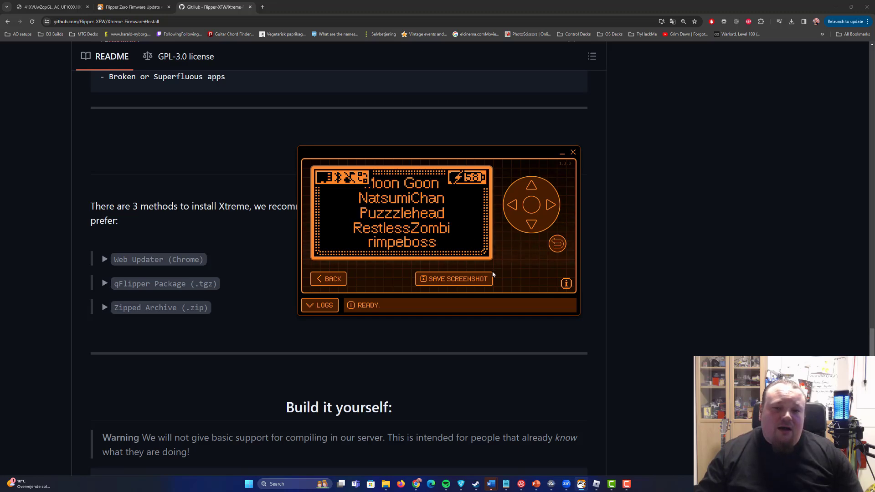
left_click(512, 206)
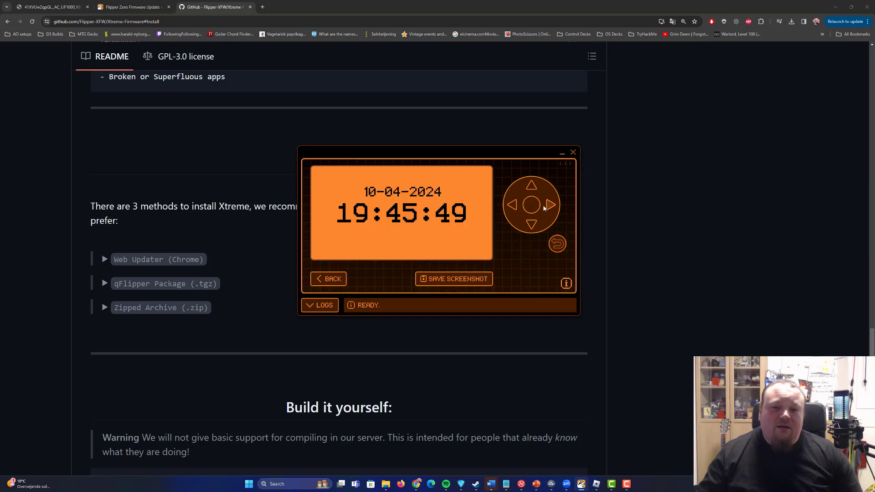
left_click(539, 206)
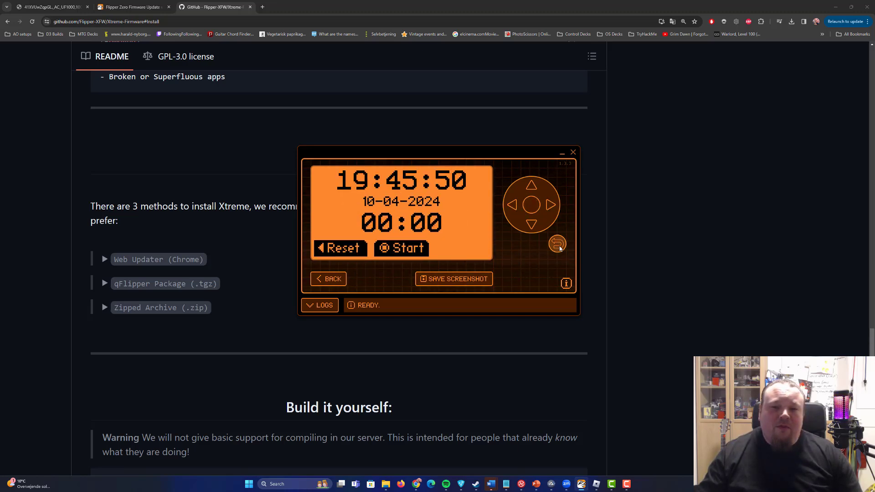
left_click(558, 246)
left_click(531, 205)
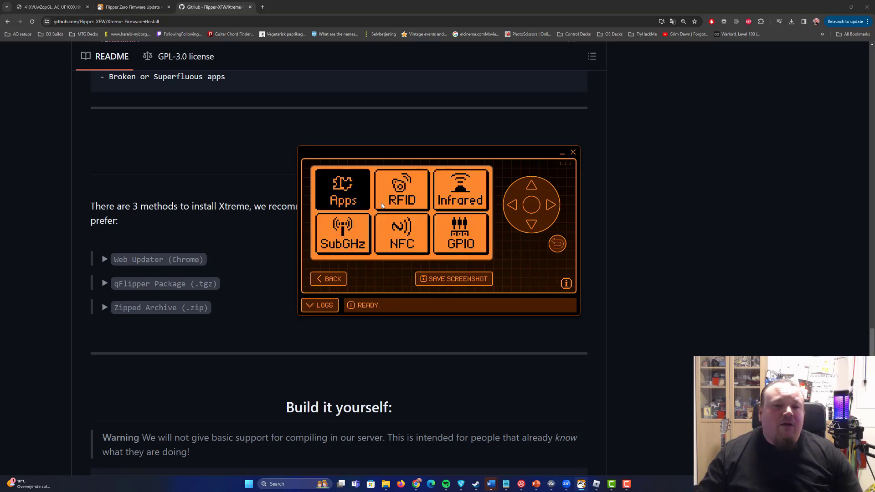
left_click(551, 205)
left_click(550, 205)
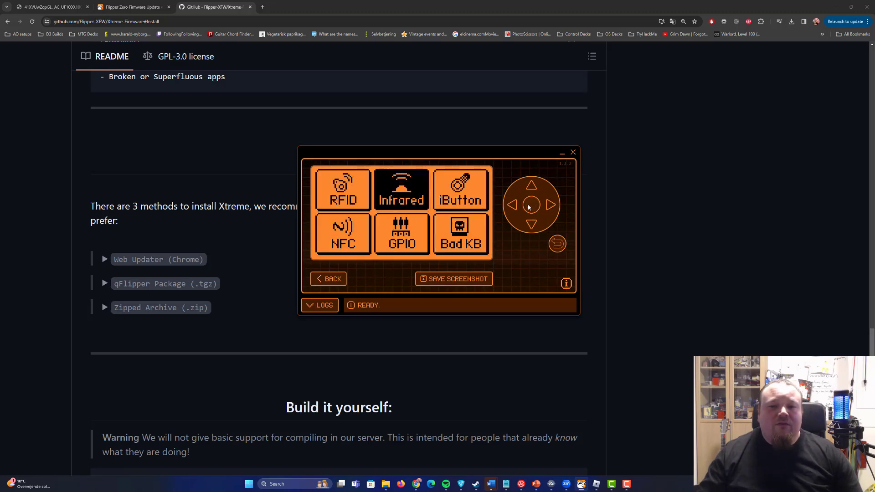
left_click(531, 206)
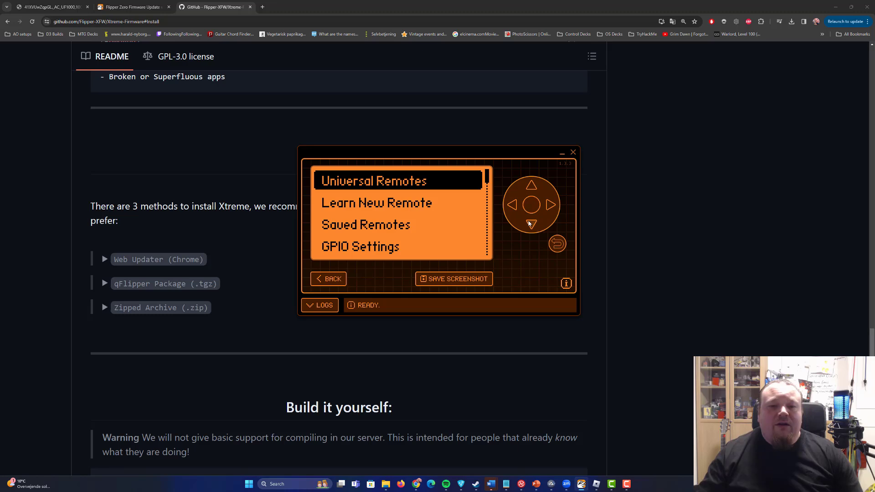
Move down the Infrared menu past Saved Remotes toward Debug RX.
left_click(531, 223)
left_click(531, 223)
left_click(531, 223)
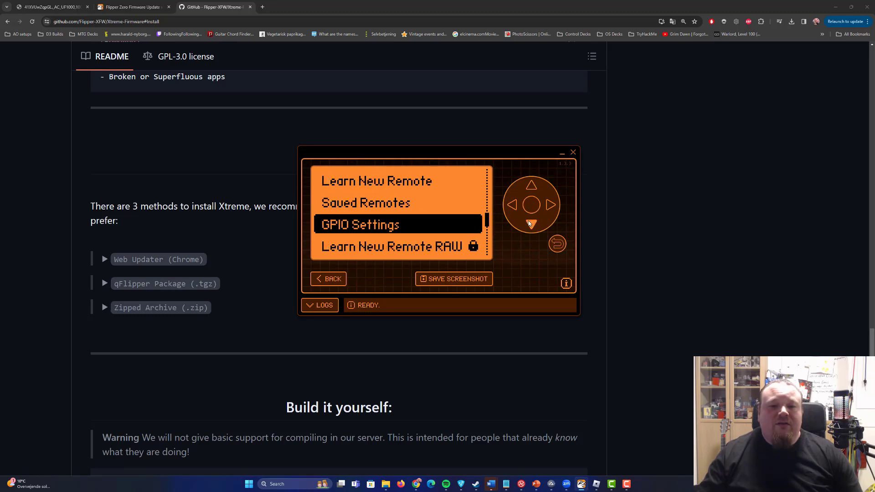
left_click(531, 223)
left_click(530, 223)
left_click(531, 223)
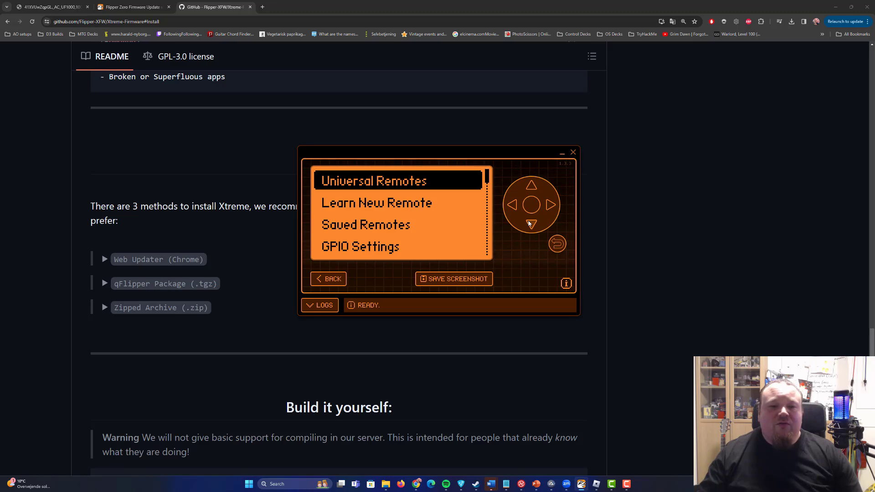
left_click(530, 223)
left_click(531, 224)
left_click(530, 223)
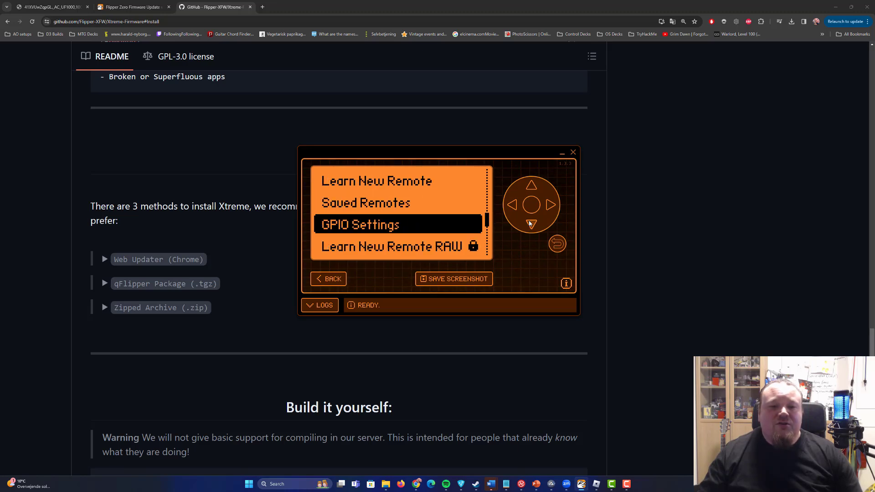
Close the mirrored Flipper screen and return to the SD card file browser.
left_click(530, 224)
left_click(530, 223)
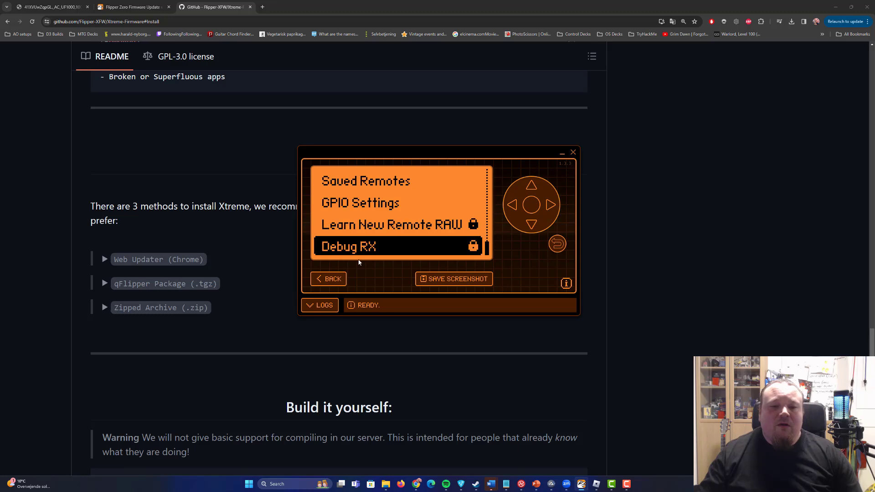
left_click(327, 279)
left_click(349, 175)
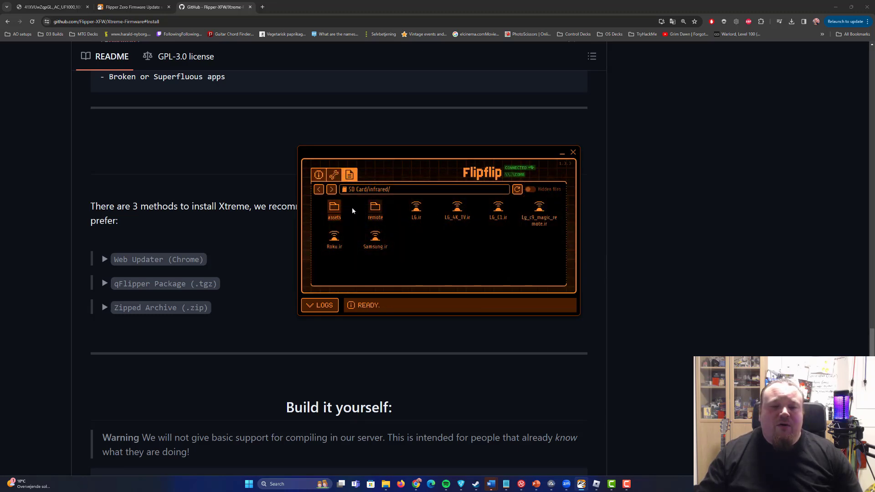
Open infrared/remote, then navigate back up to the SD Card root.
double_click(375, 209)
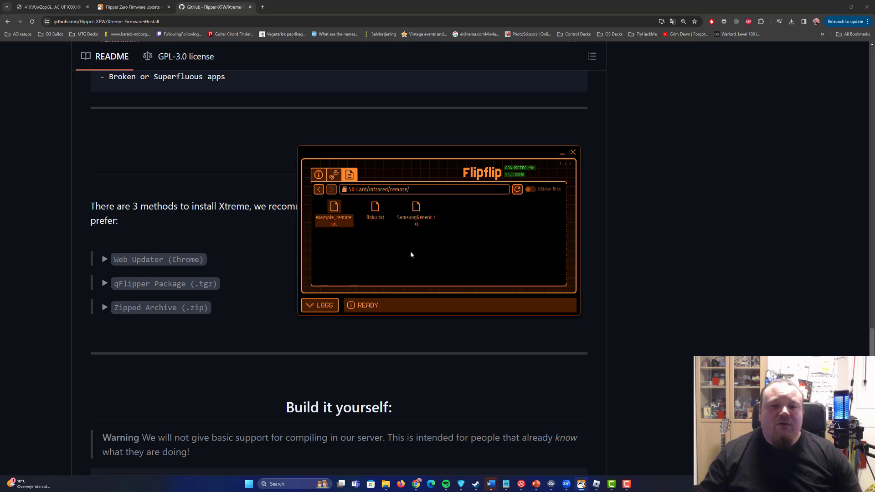
left_click(318, 189)
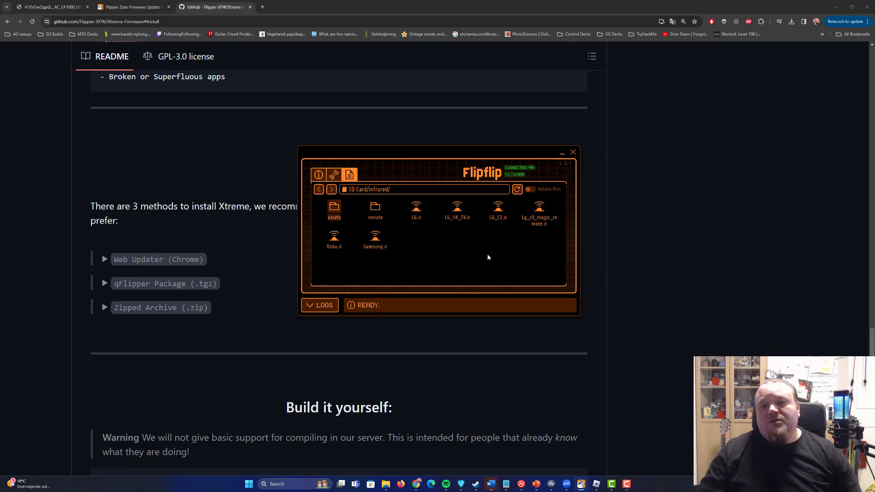
left_click(319, 189)
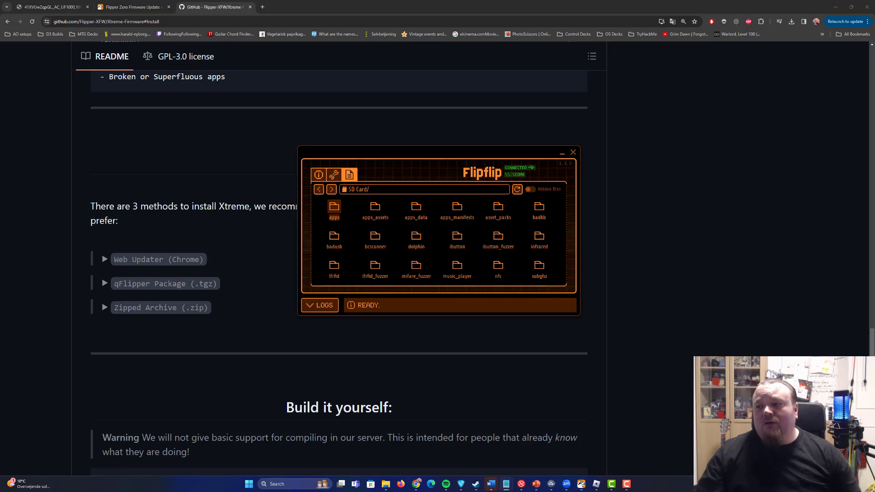
Load the UberGuidoZ Flipper GitHub repository in a new tab and scroll its file list.
left_click(263, 7)
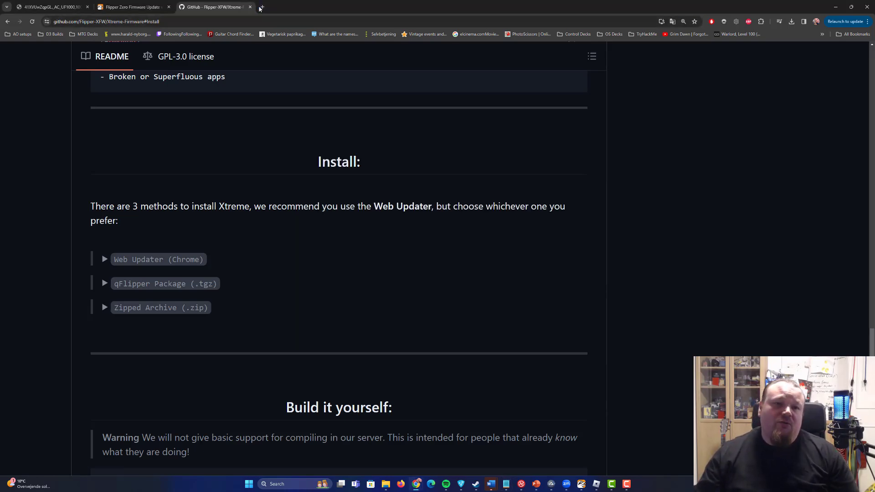
type("github.com/UberGuidoZ/Flipper")
key("Return")
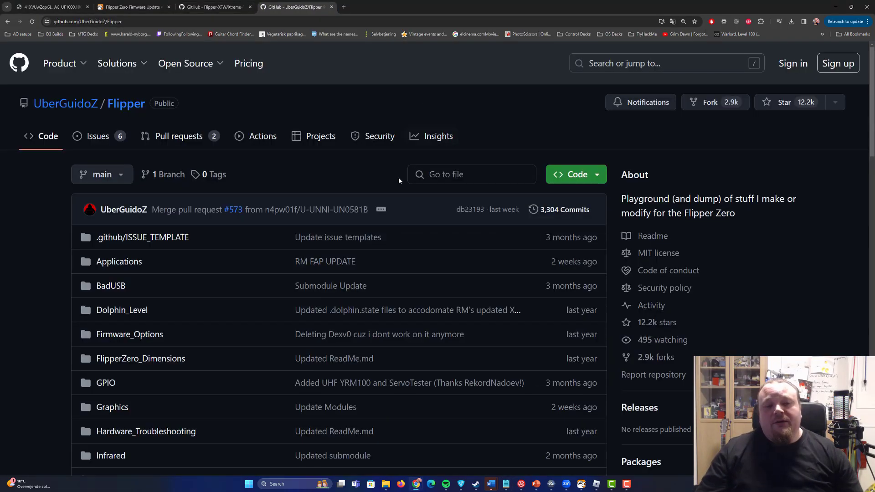
scroll(350, 246, "down", 1)
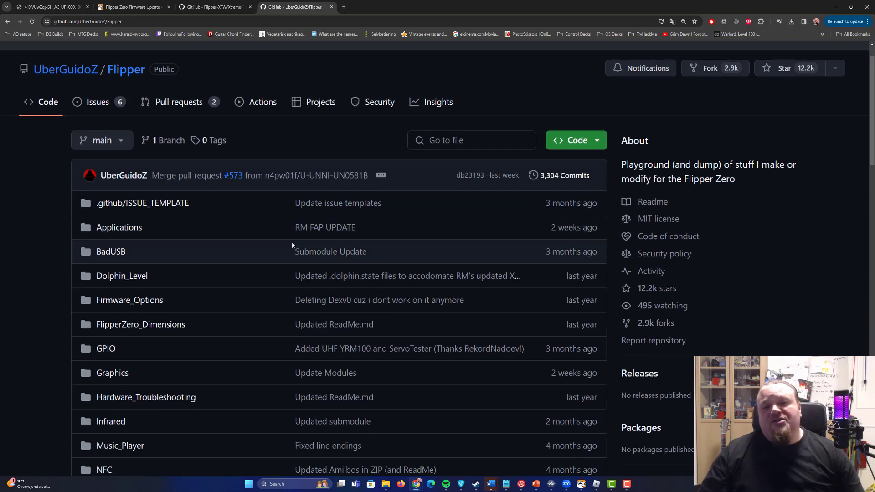
scroll(288, 240, "up", 1)
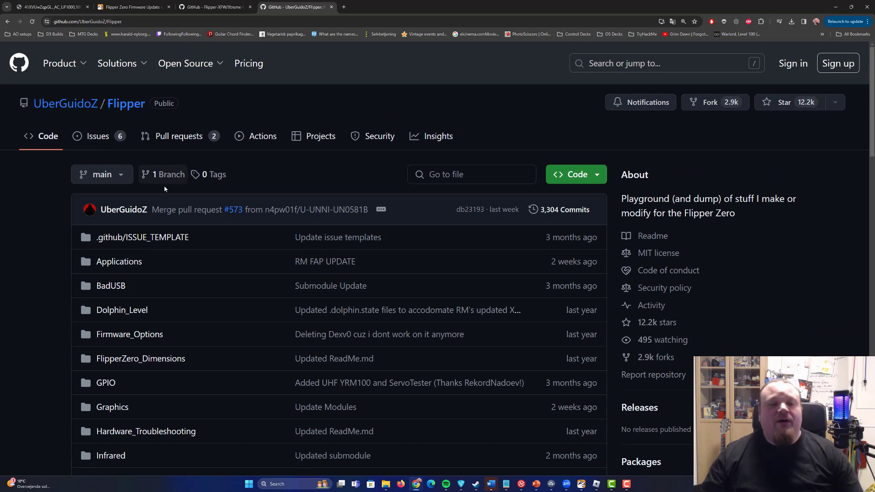
scroll(160, 187, "down", 3)
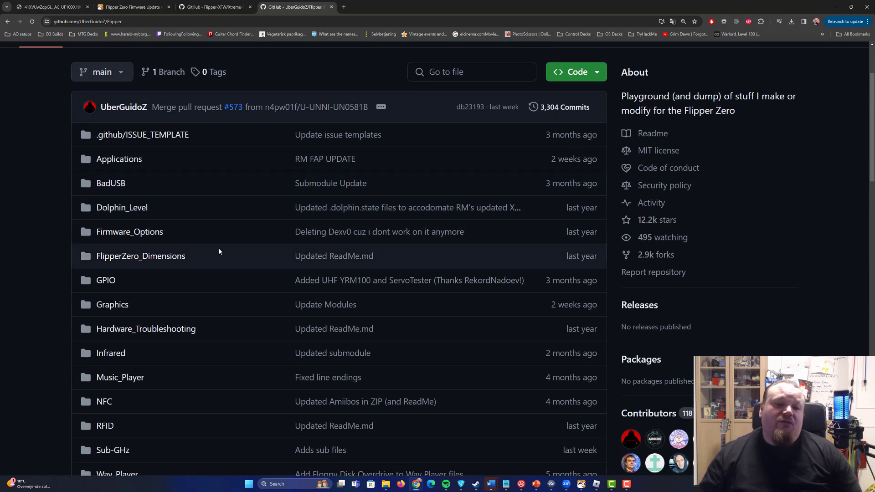
scroll(219, 252, "down", 2)
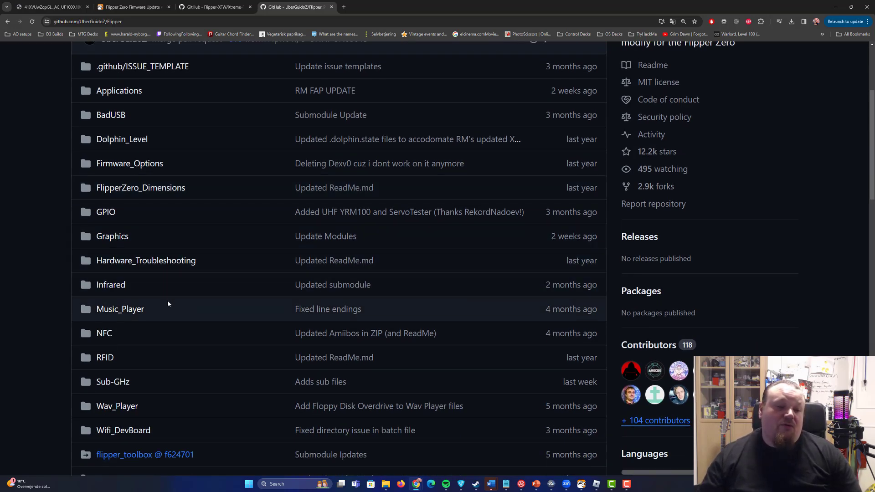
scroll(167, 303, "down", 1)
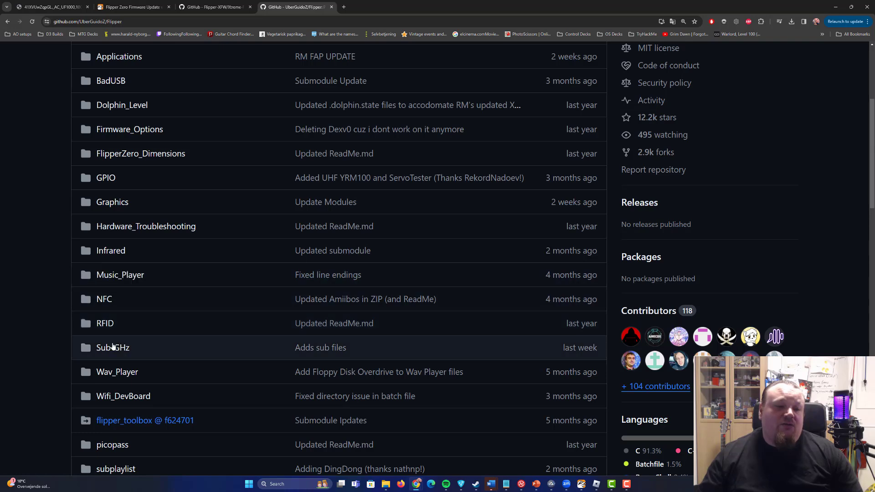
Open the Sub-GHz folder and scroll through its device category folders.
left_click(113, 349)
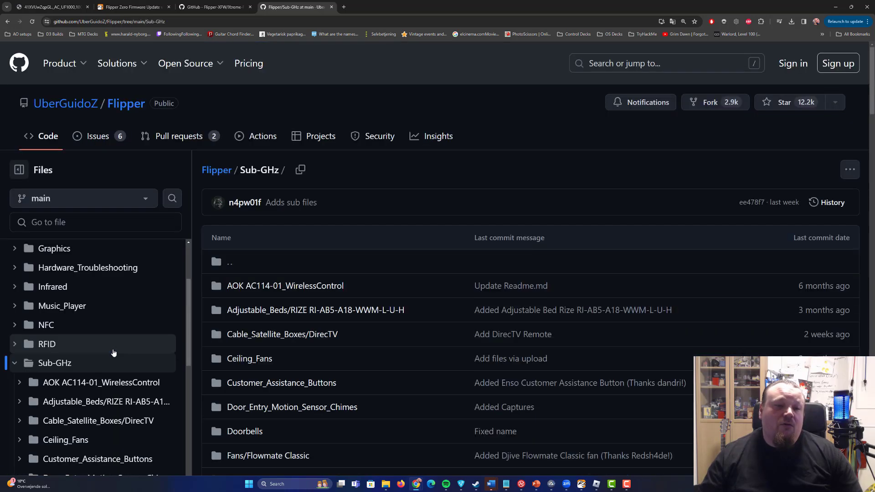
scroll(331, 334, "down", 2)
scroll(332, 334, "down", 8)
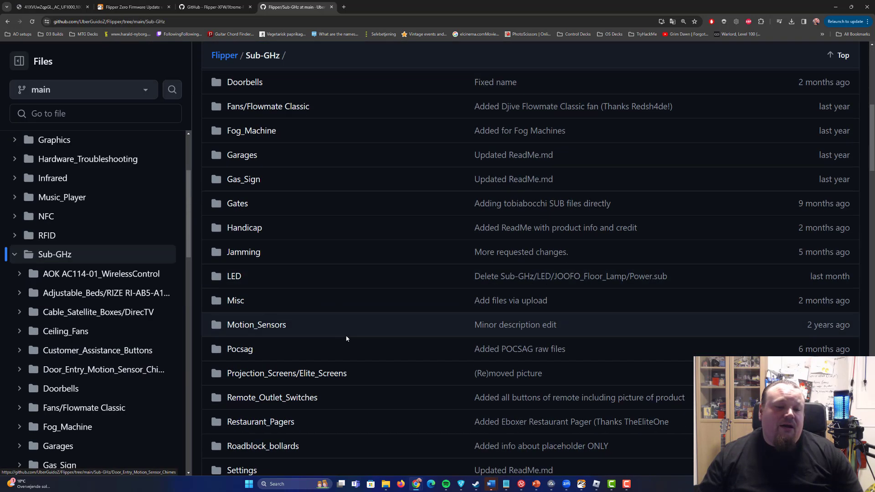
scroll(350, 338, "down", 5)
scroll(356, 337, "up", 17)
Search the repository's files for 'tesla', then close the results.
left_click(94, 227)
type("tesla")
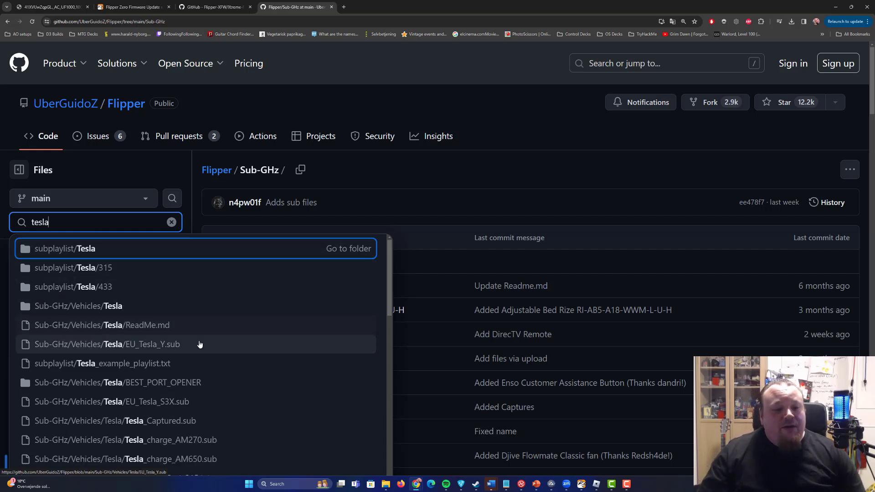
left_click(417, 238)
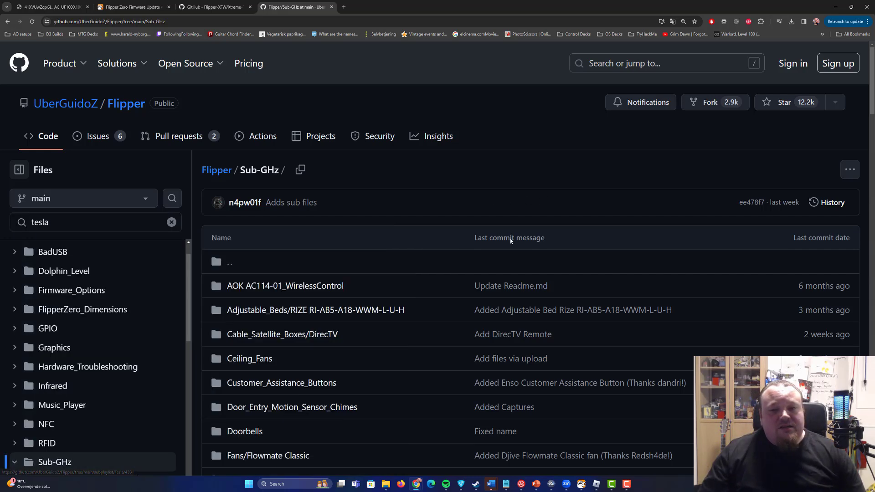
Open Vehicles/Tesla and highlight the two Tesla_charge .sub file names.
scroll(327, 339, "down", 5)
scroll(310, 335, "down", 8)
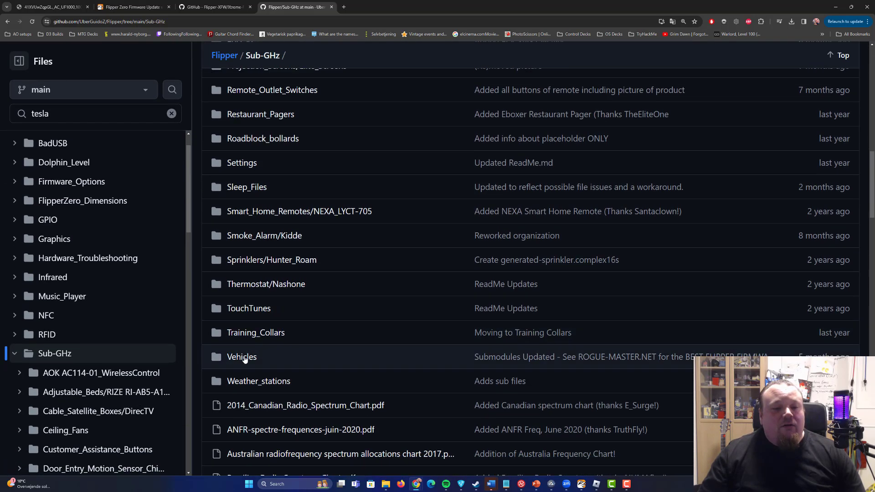
left_click(240, 358)
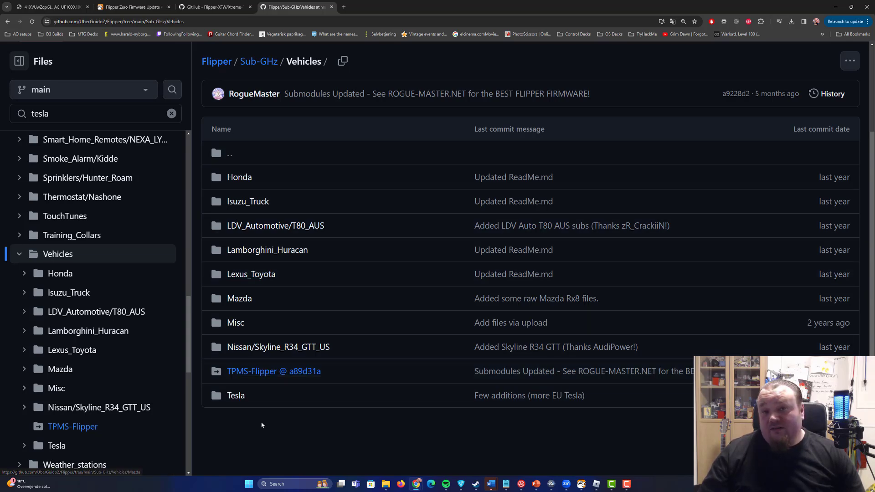
left_click(236, 395)
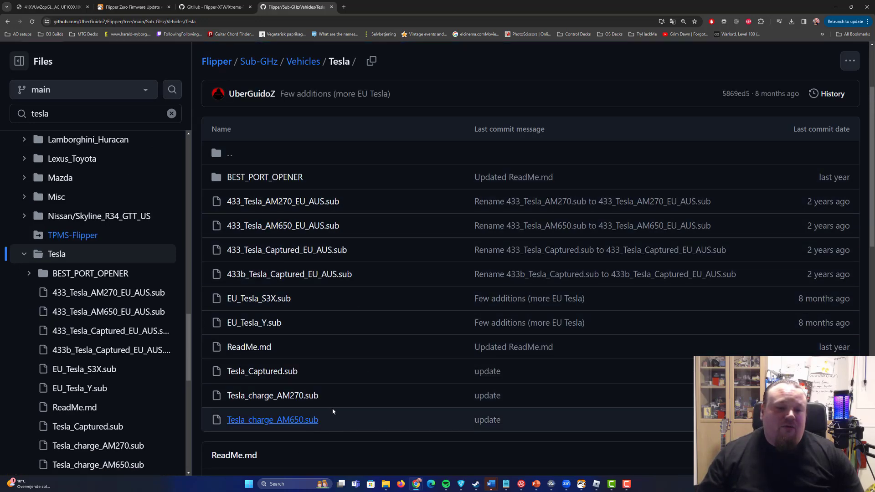
left_click_drag(380, 425, 234, 395)
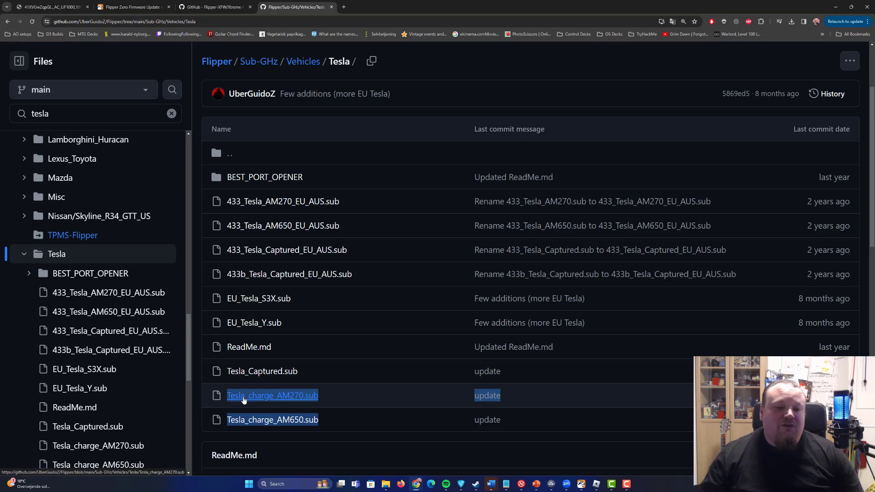
left_click(278, 404)
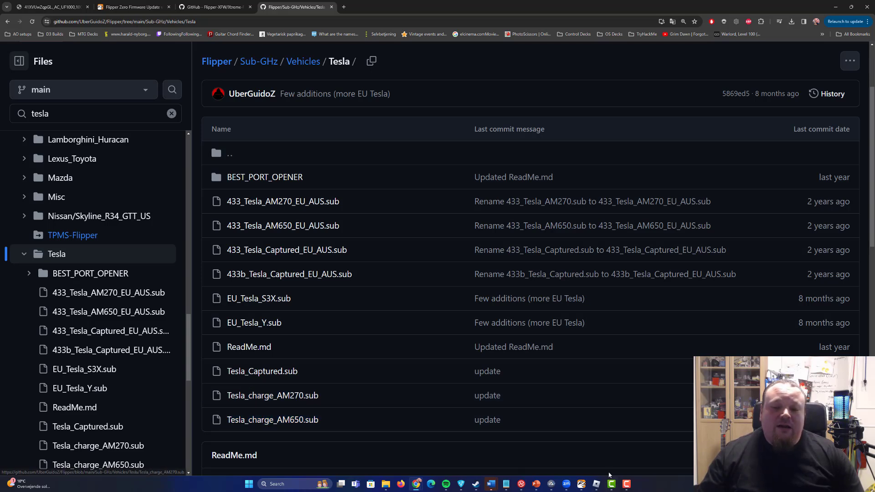
In qFlipper, browse the SD card's subghz/Vehicles folders and view the Upload here option without using it.
left_click(579, 486)
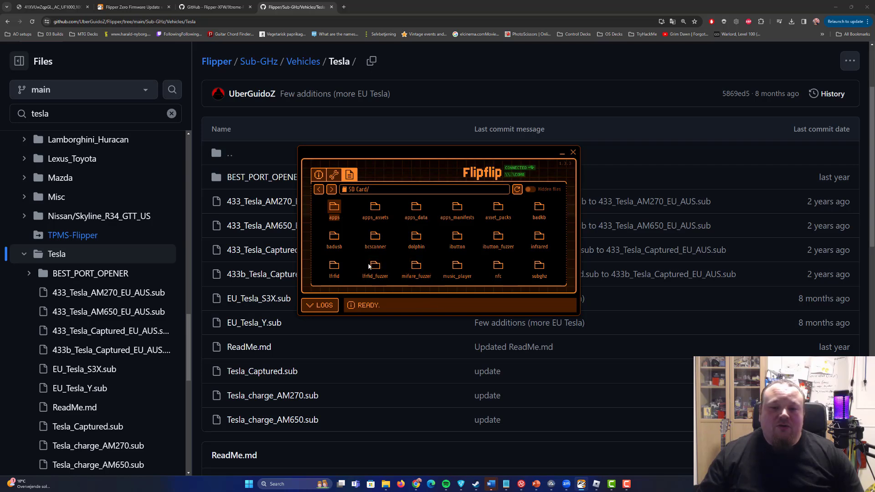
double_click(540, 268)
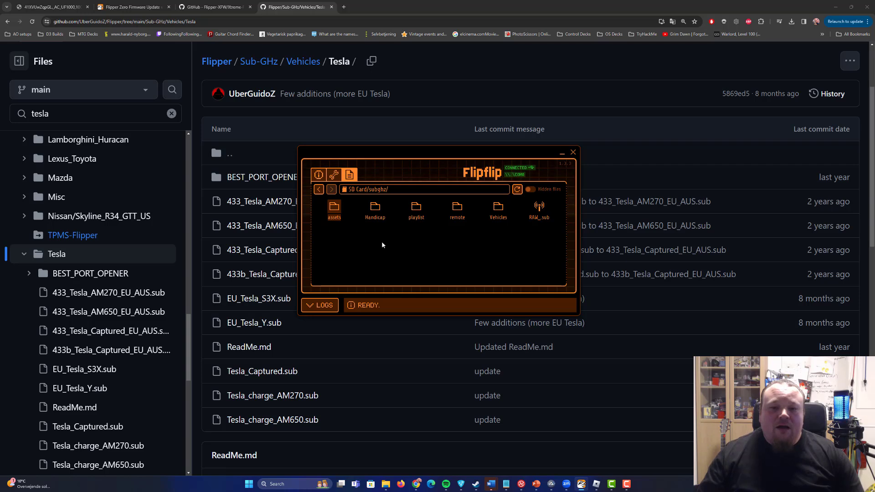
double_click(499, 207)
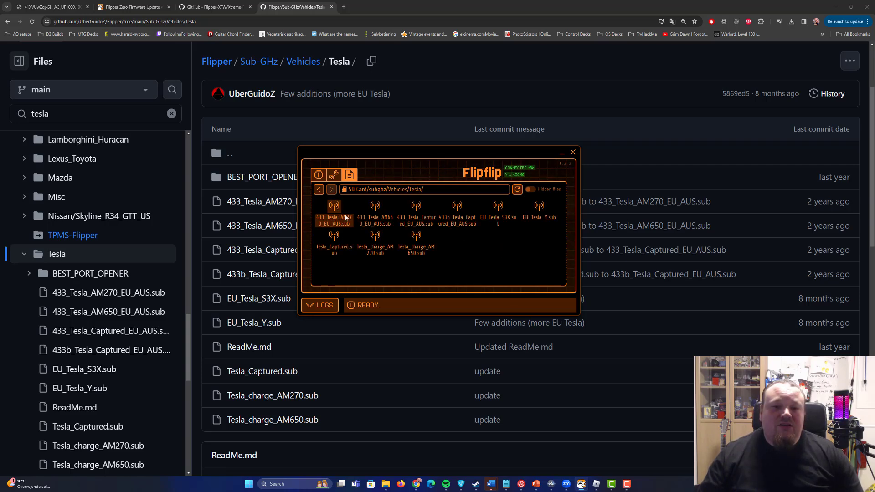
right_click(499, 249)
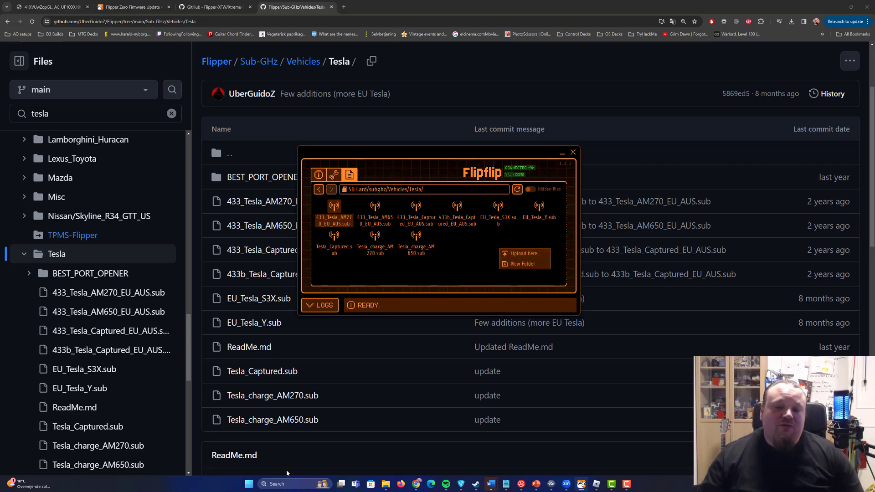
left_click(457, 258)
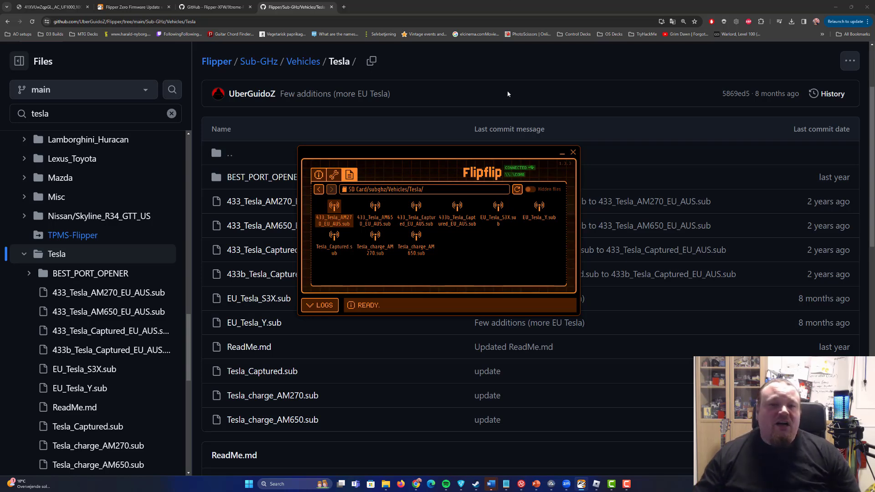
Collapse the Tesla folder in GitHub's file tree and return to the Flipper repository root.
left_click(115, 224)
left_click(25, 254)
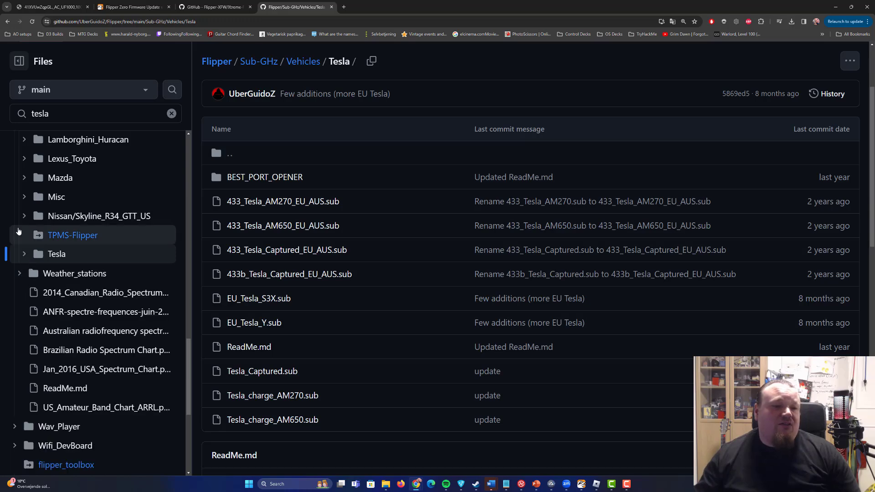
scroll(24, 234, "up", 5)
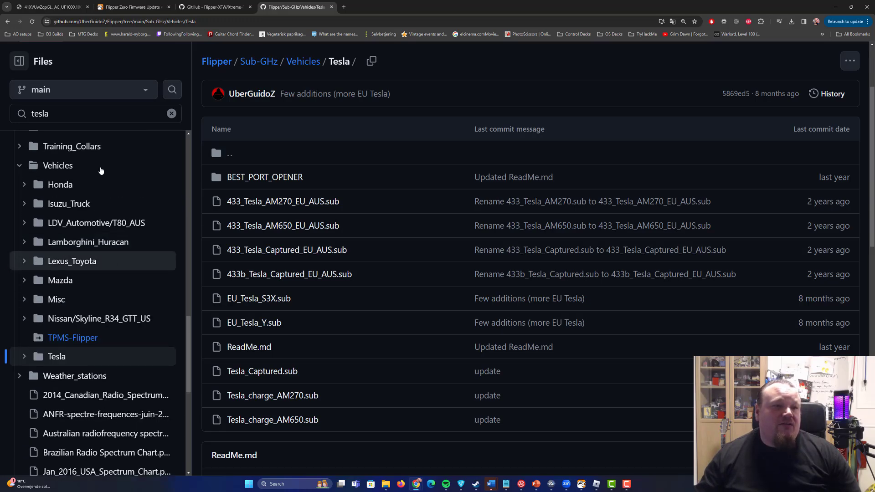
scroll(114, 228, "up", 10)
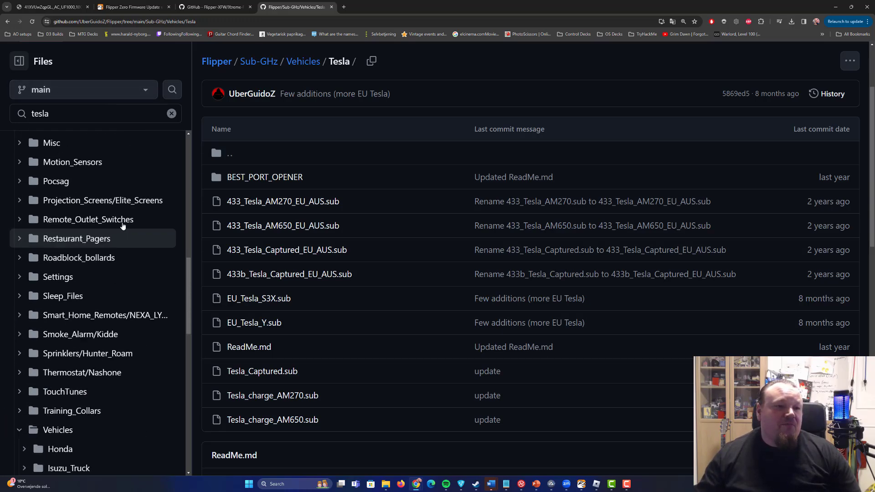
left_click(217, 62)
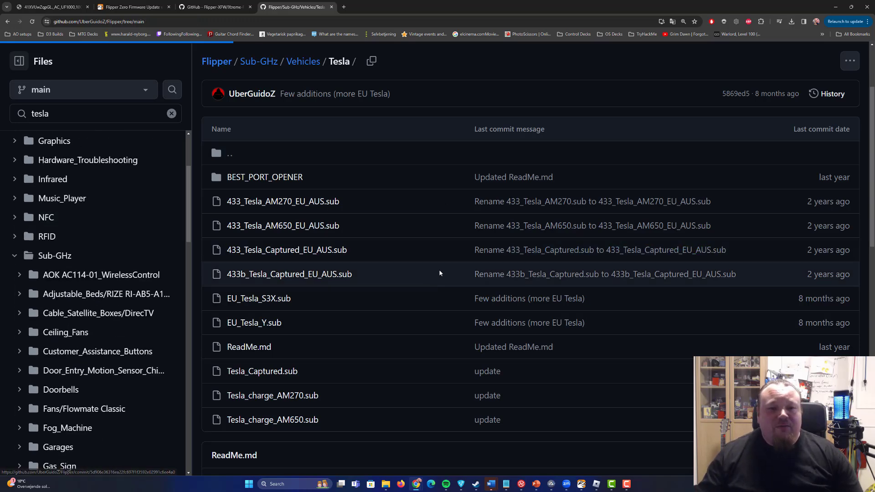
Open the BadUSB folder and scroll through payload scripts like Hacker_Typer.txt.
scroll(234, 297, "down", 1)
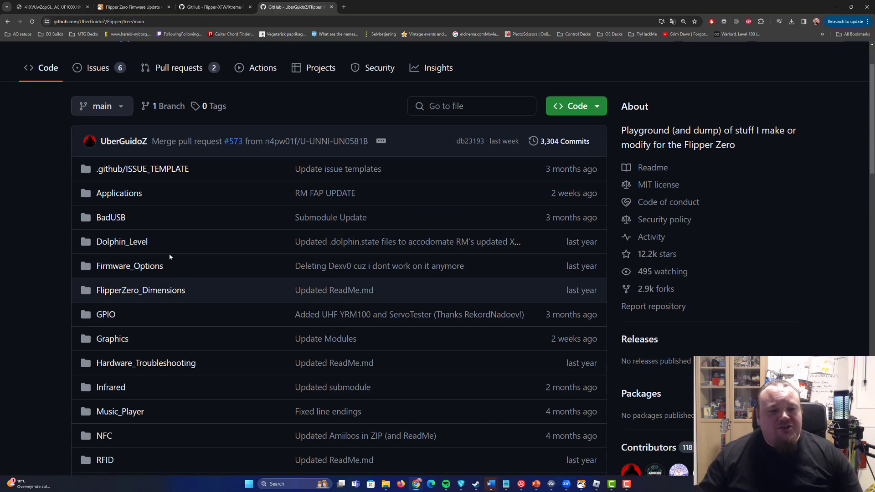
left_click(111, 219)
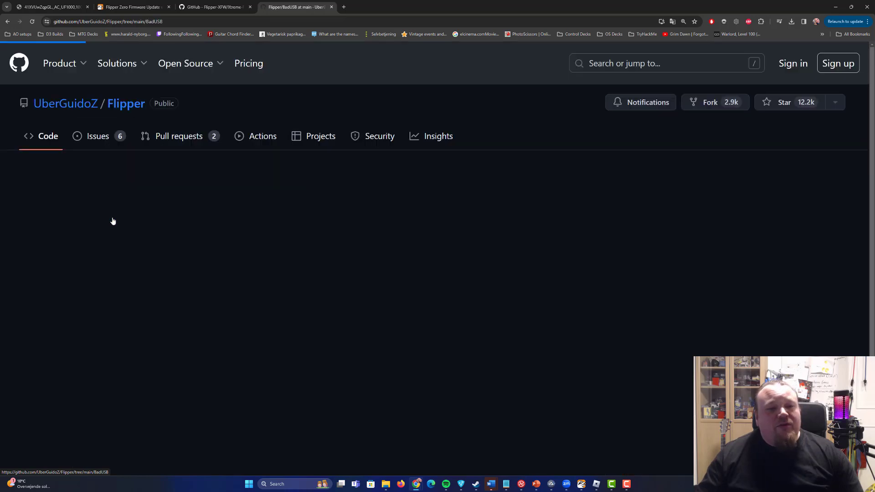
scroll(378, 285, "down", 1)
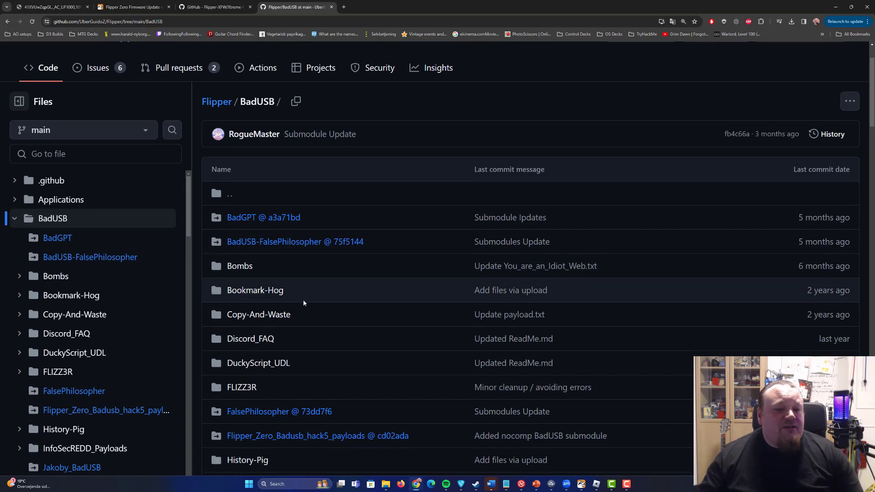
scroll(255, 305, "down", 5)
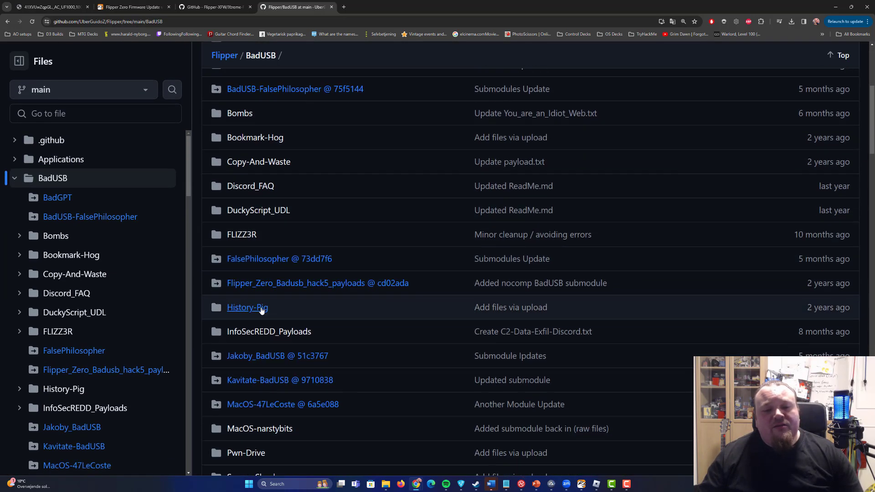
scroll(264, 311, "down", 2)
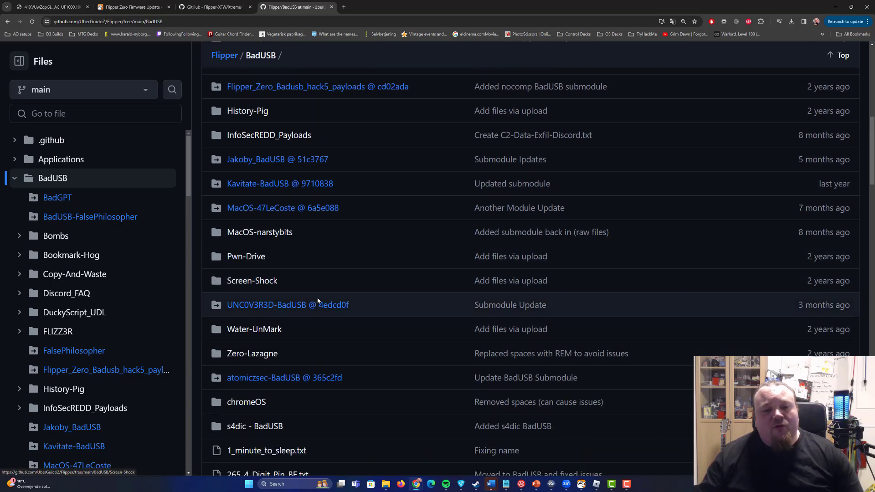
scroll(273, 295, "down", 1)
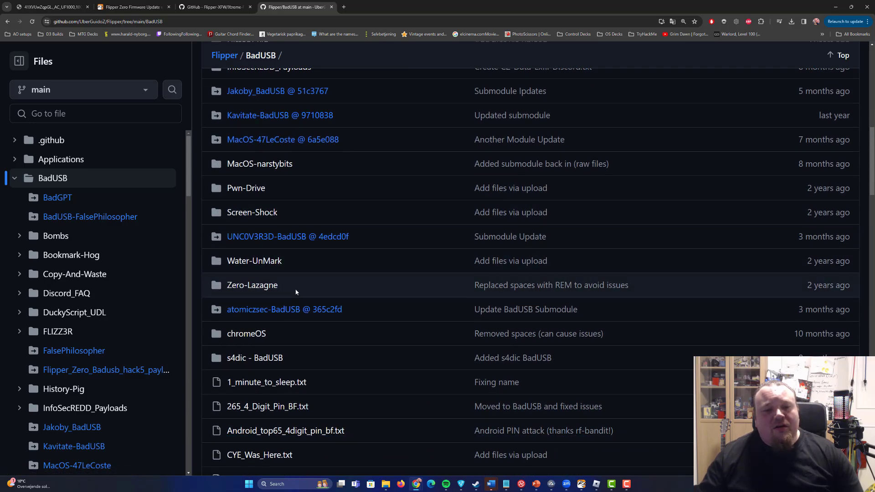
scroll(313, 300, "down", 1)
scroll(314, 301, "down", 2)
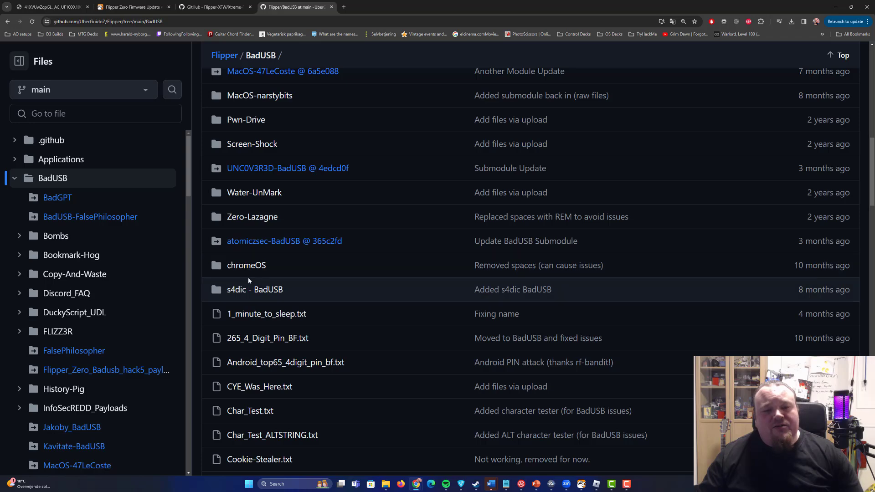
scroll(346, 282, "down", 2)
scroll(369, 293, "down", 2)
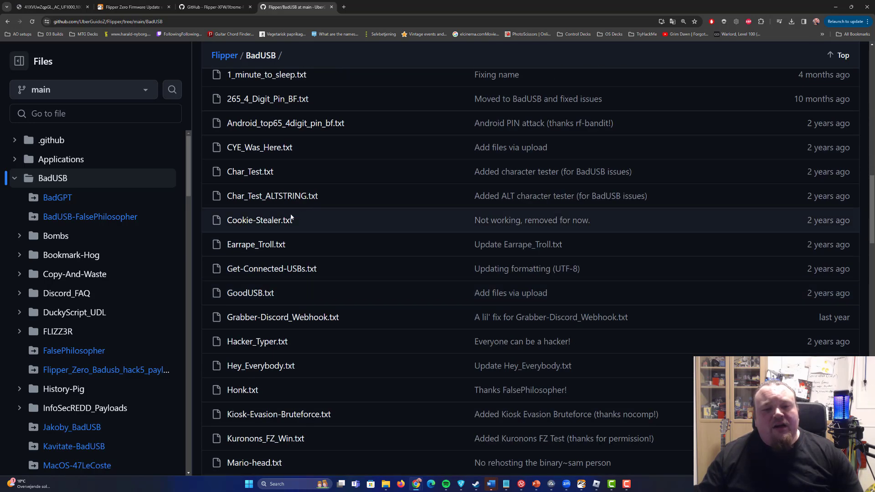
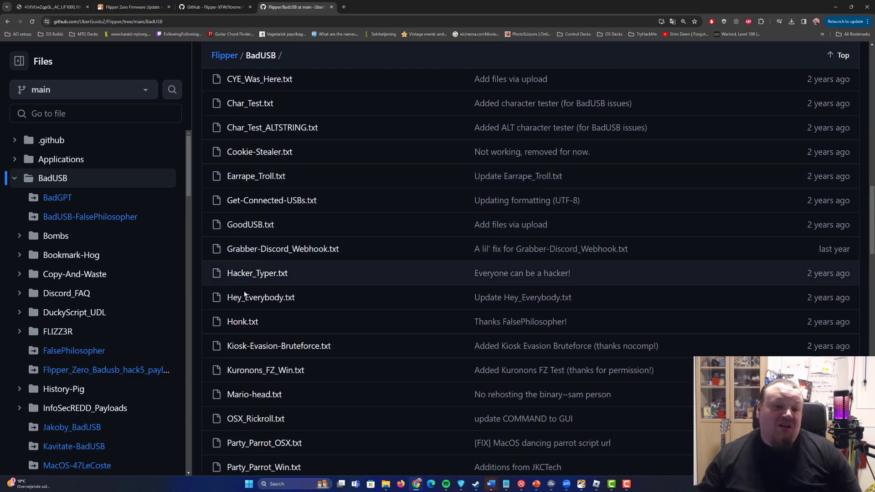
Go back to the Flipper repository root and open its RFID folder.
scroll(226, 284, "down", 1)
scroll(301, 291, "down", 4)
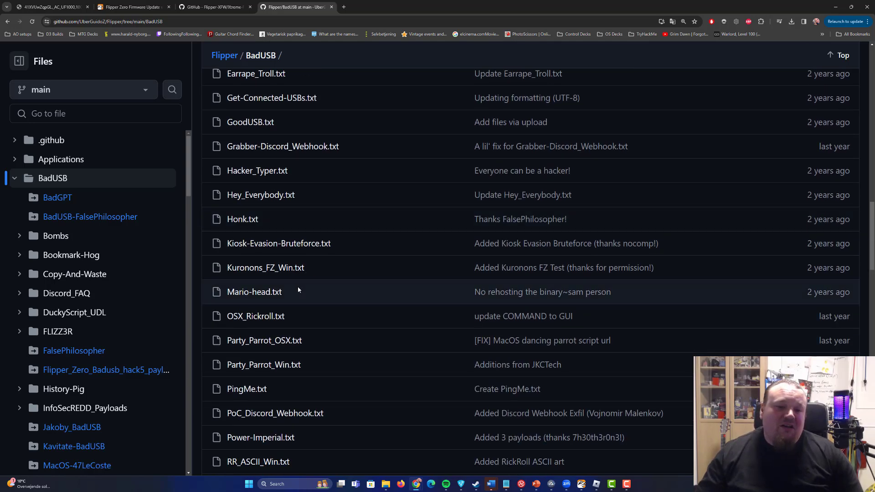
scroll(254, 321, "down", 2)
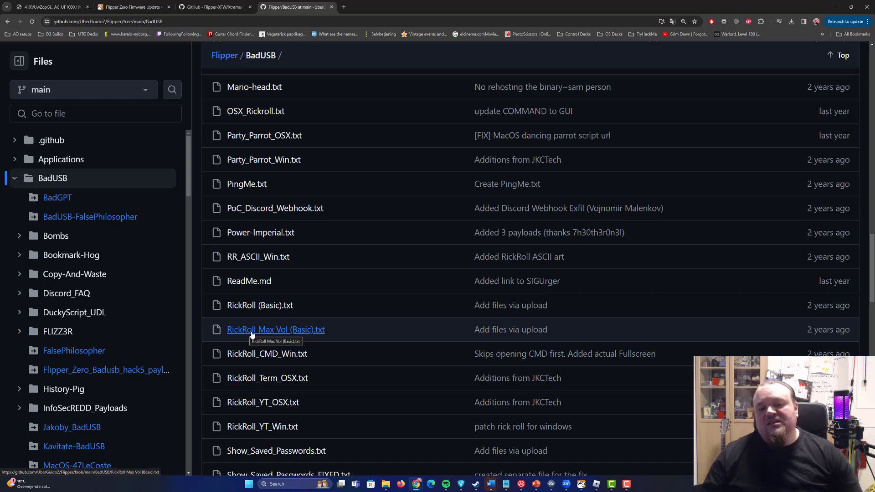
scroll(338, 334, "down", 10)
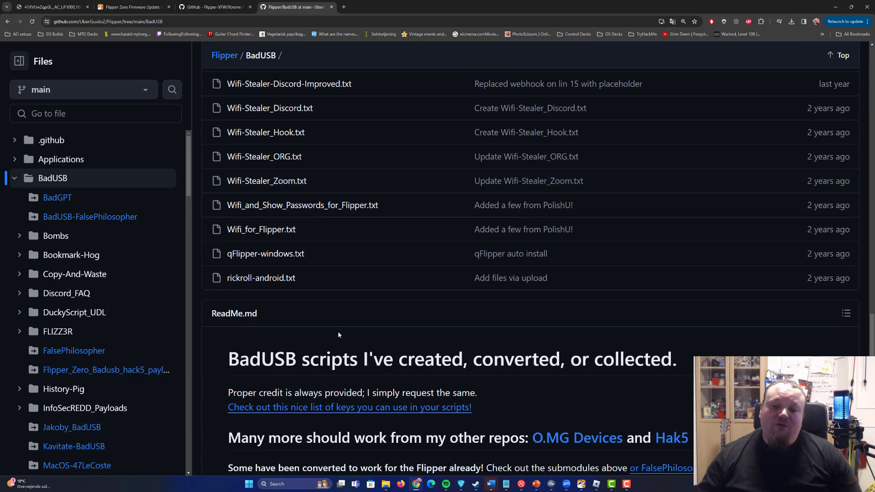
scroll(338, 335, "up", 15)
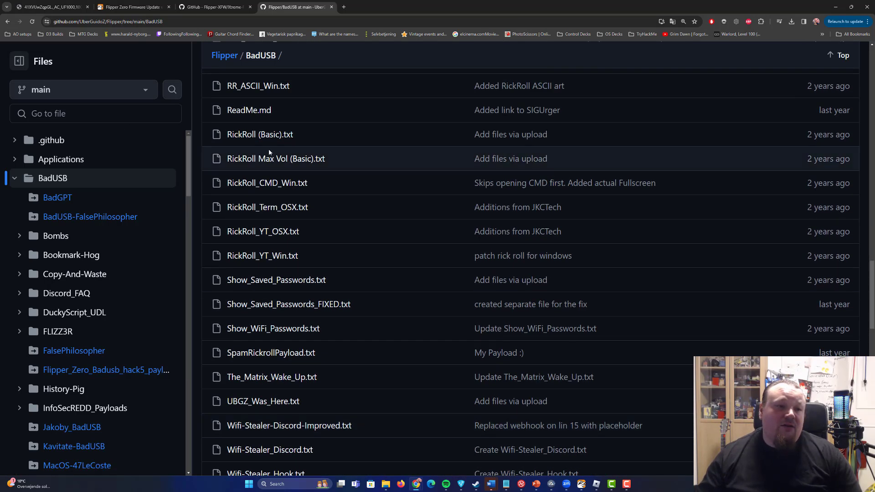
scroll(265, 147, "up", 4)
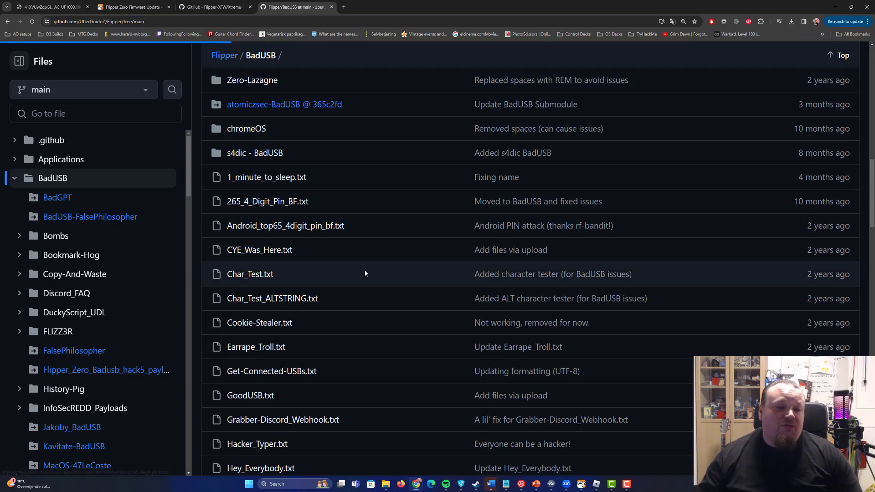
key("alt+Left")
scroll(274, 312, "down", 6)
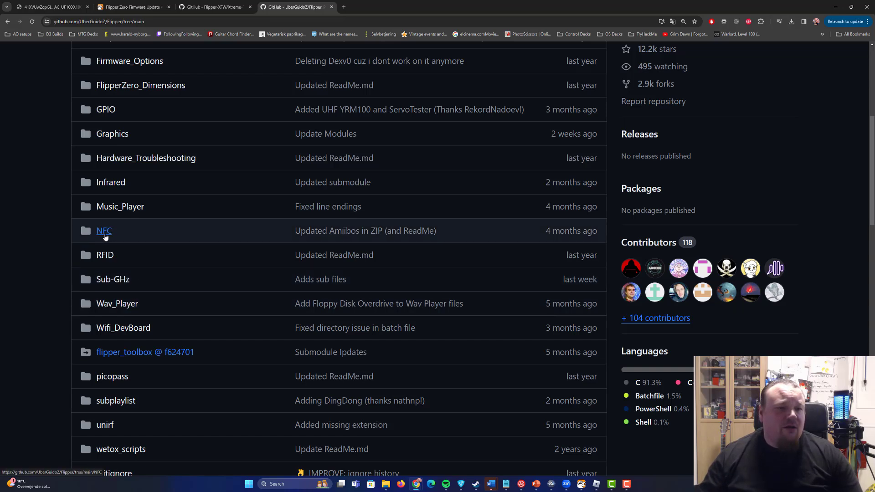
left_click(104, 255)
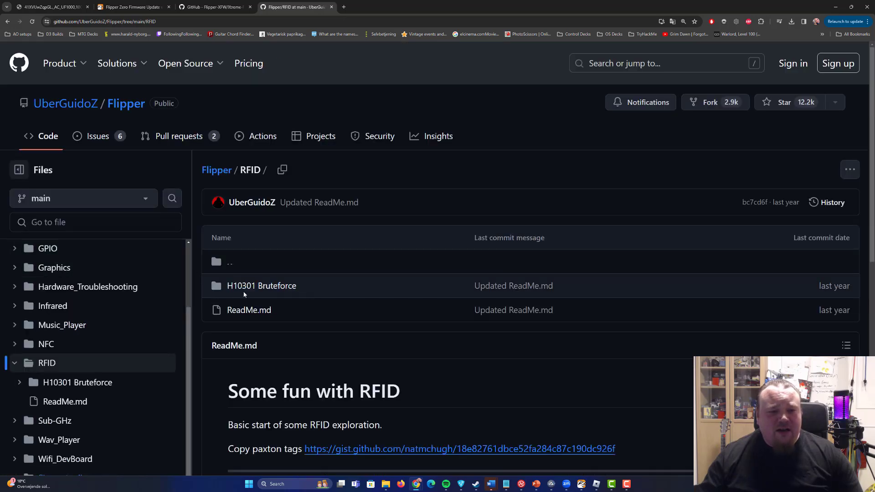
left_click(256, 287)
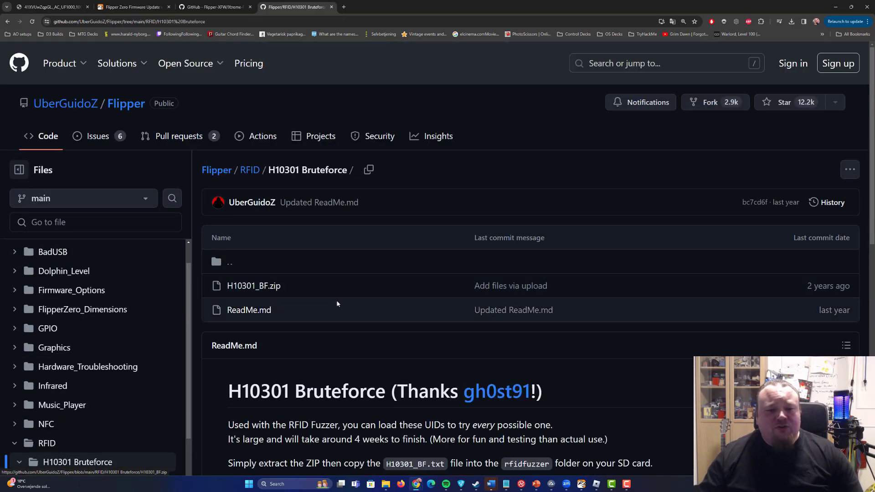
scroll(329, 301, "down", 2)
scroll(329, 299, "down", 3)
left_click_drag(228, 253, 384, 293)
left_click(384, 294)
scroll(479, 259, "down", 10)
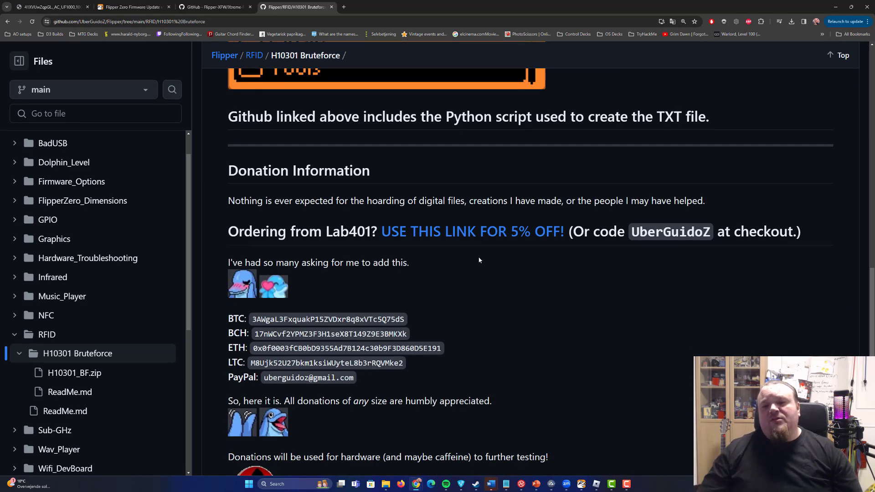
scroll(480, 260, "up", 2)
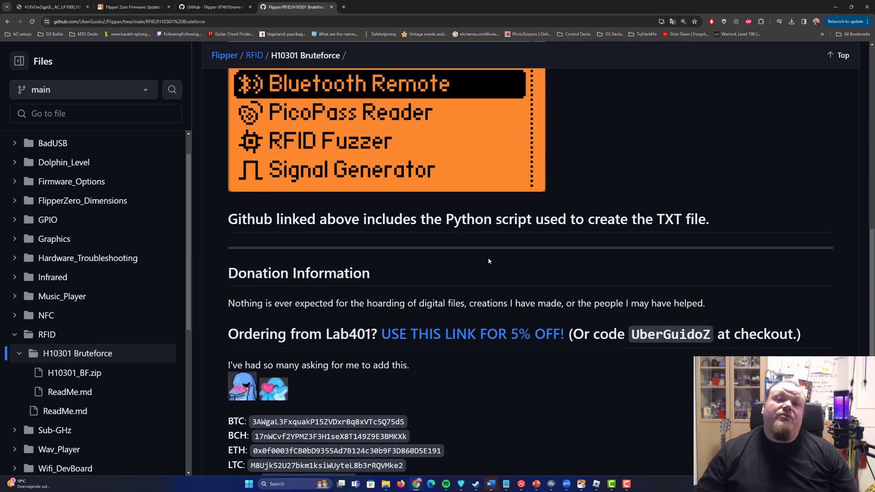
scroll(501, 269, "up", 4)
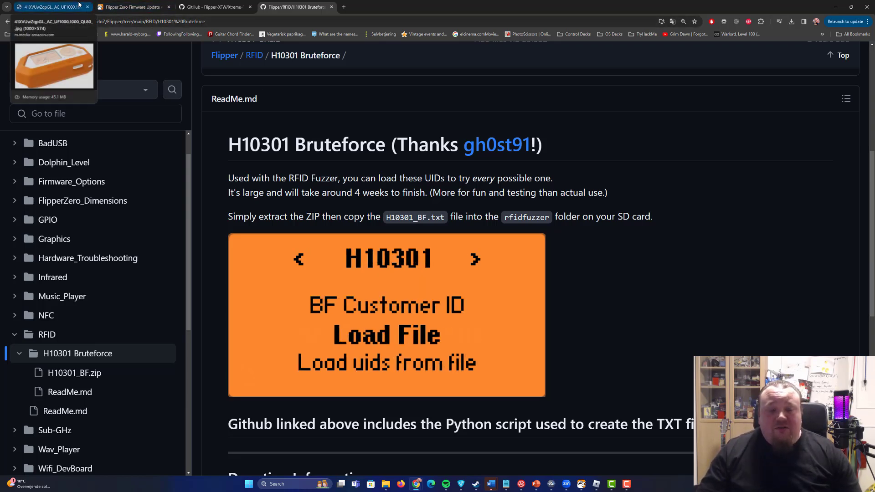
From the Xtreme-Firmware repository tab, open the Flipper-XFW organization page.
left_click(133, 6)
left_click(214, 7)
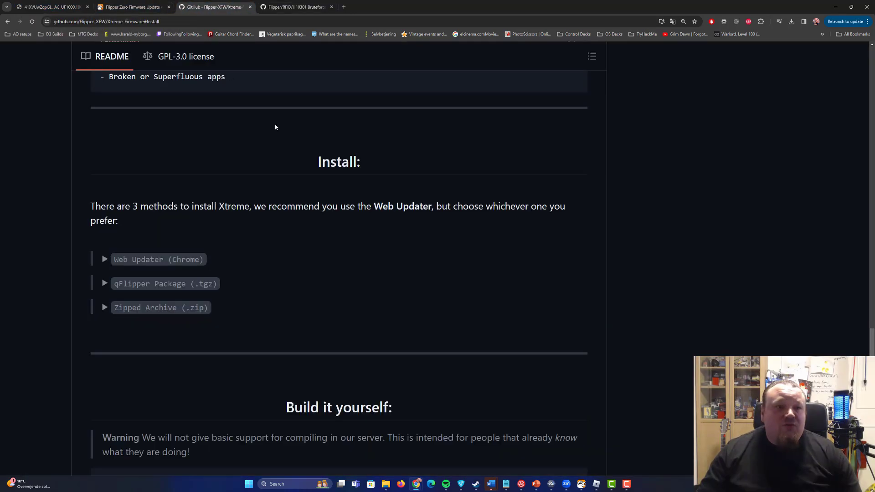
scroll(275, 123, "down", 10)
scroll(291, 138, "up", 5)
left_click_drag(867, 277, 867, 50)
left_click(68, 104)
scroll(525, 236, "down", 2)
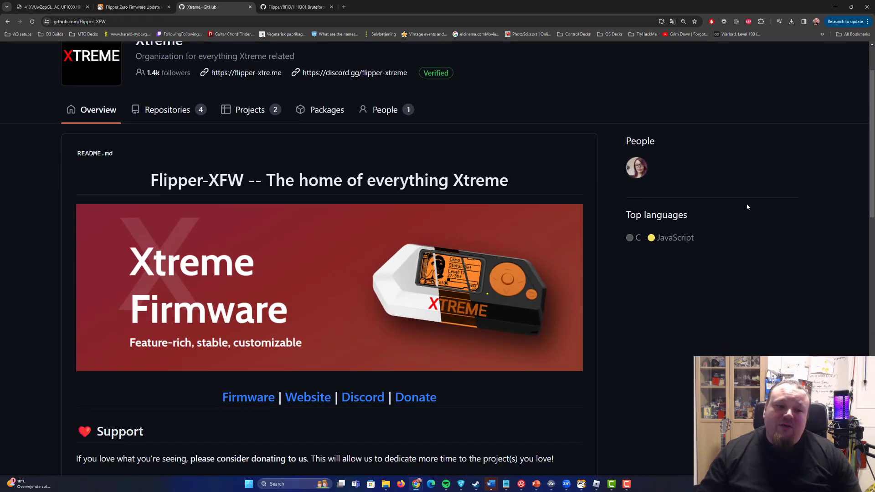